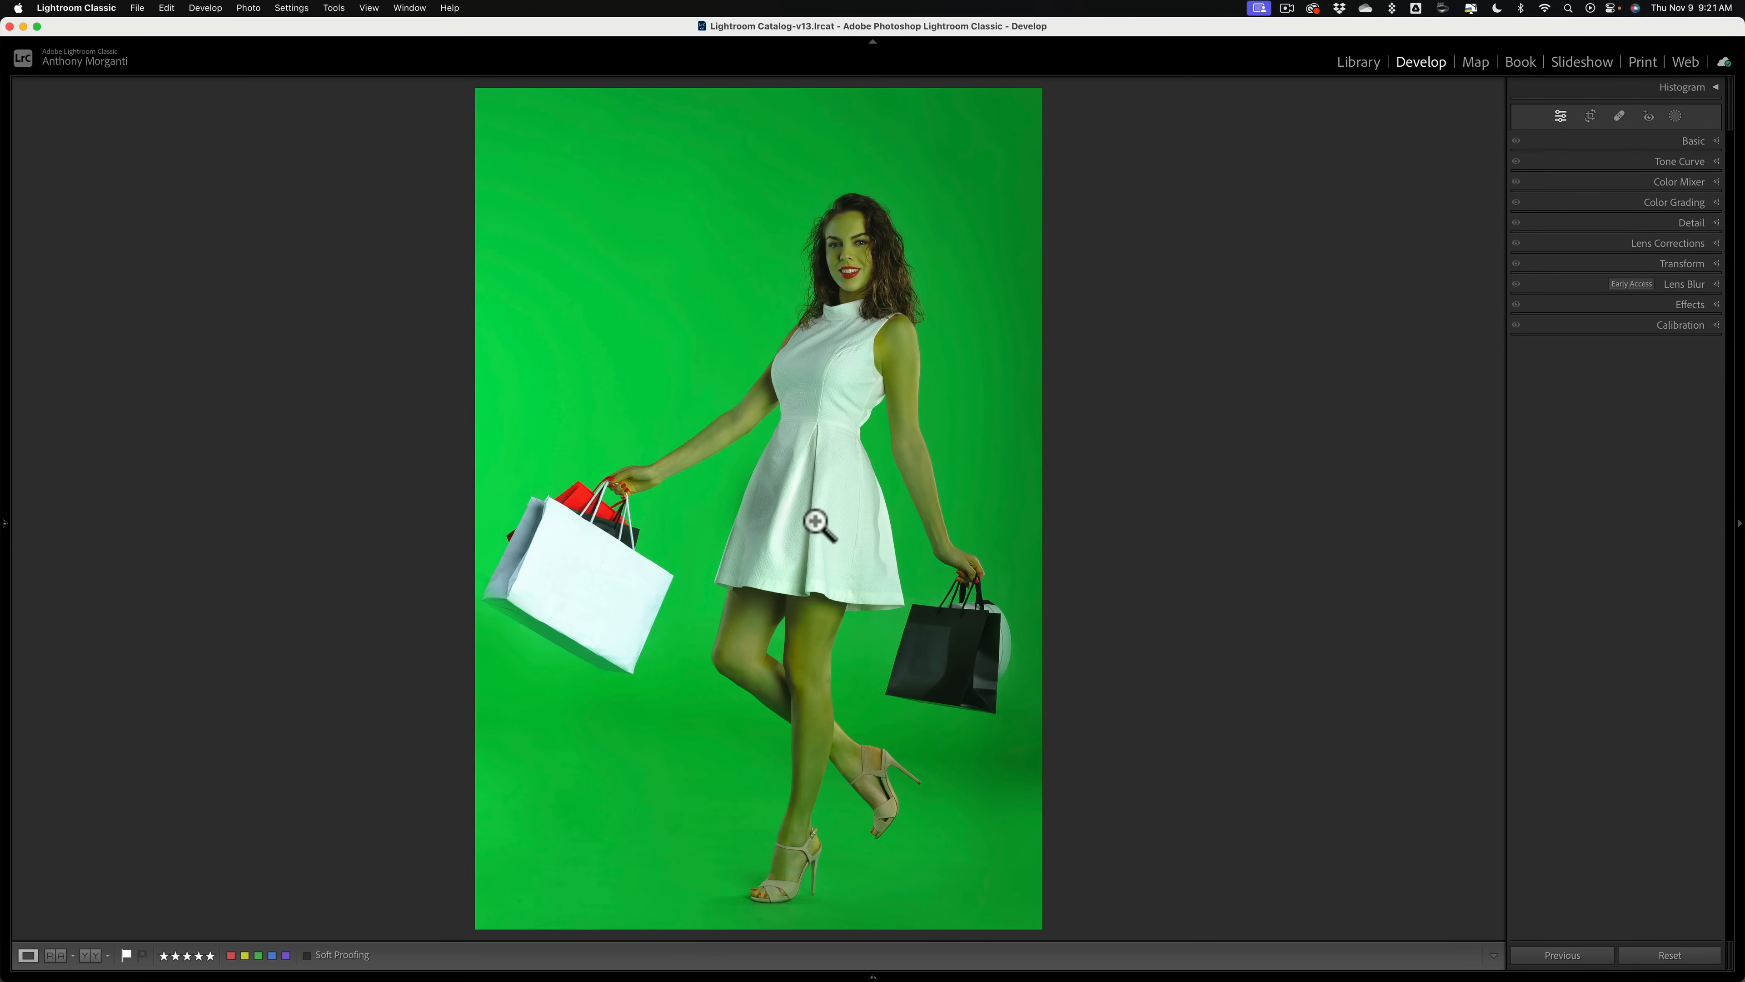
# Create one combined mask covering the facial skin and body skin of Person 1.
pyautogui.click(1676, 117)
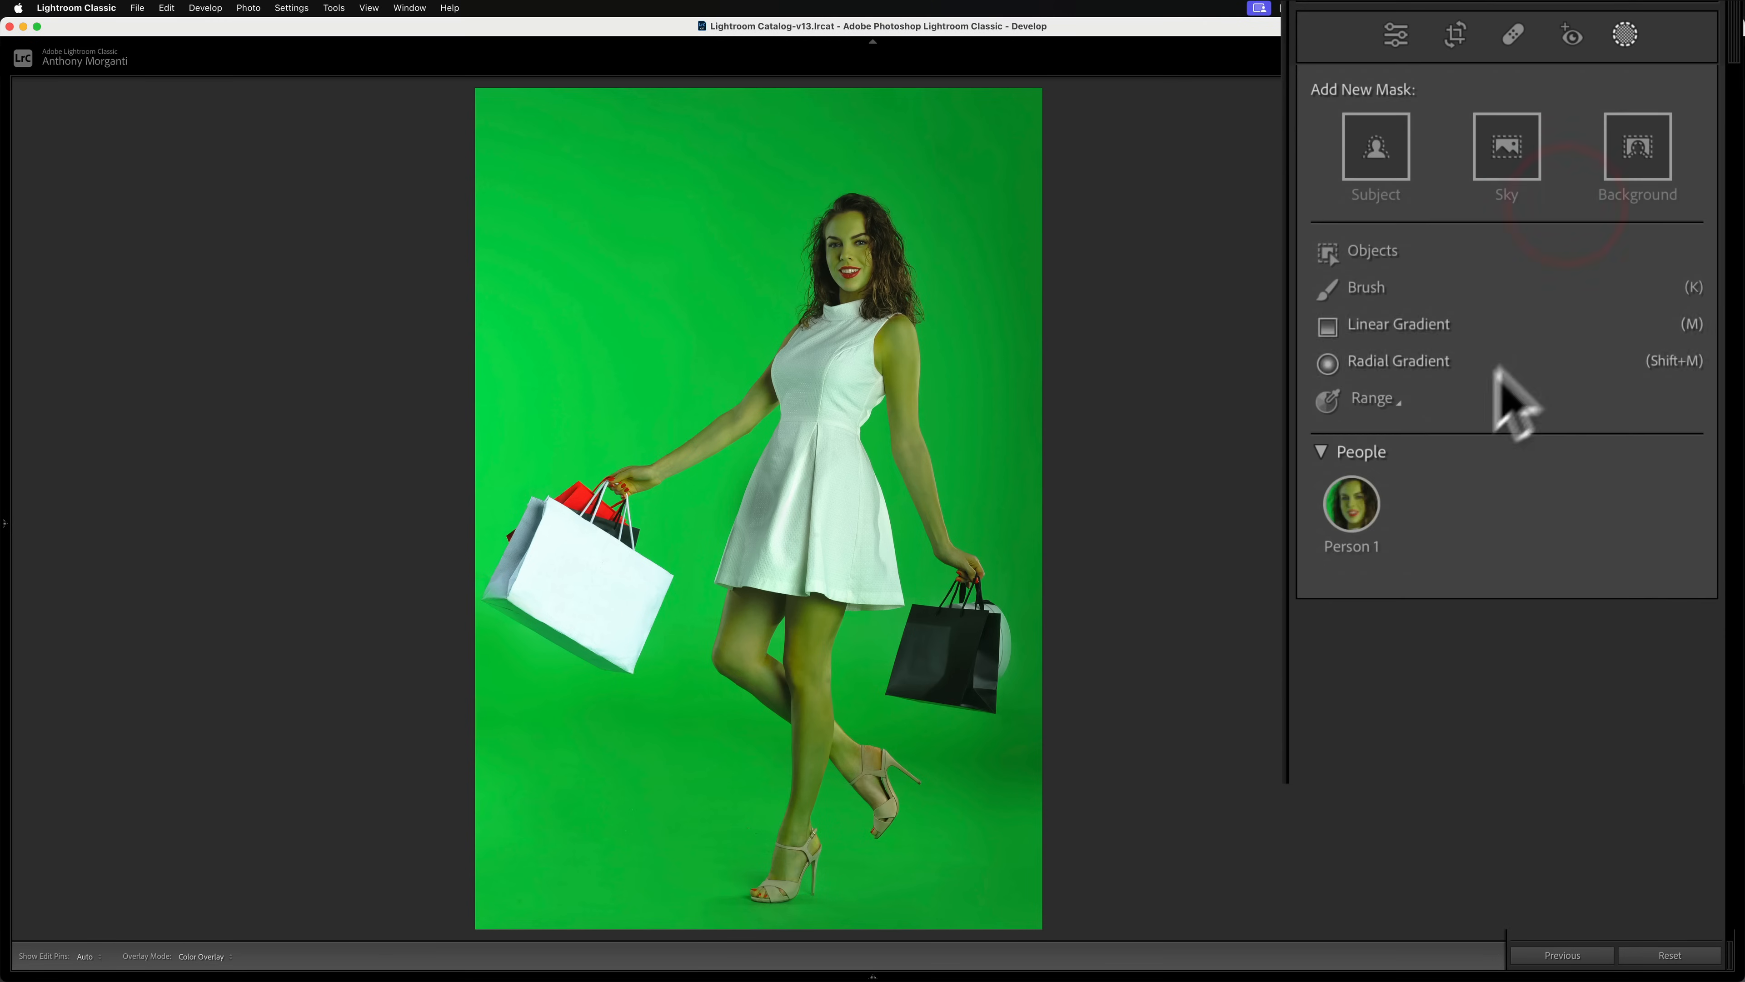
pyautogui.click(1351, 504)
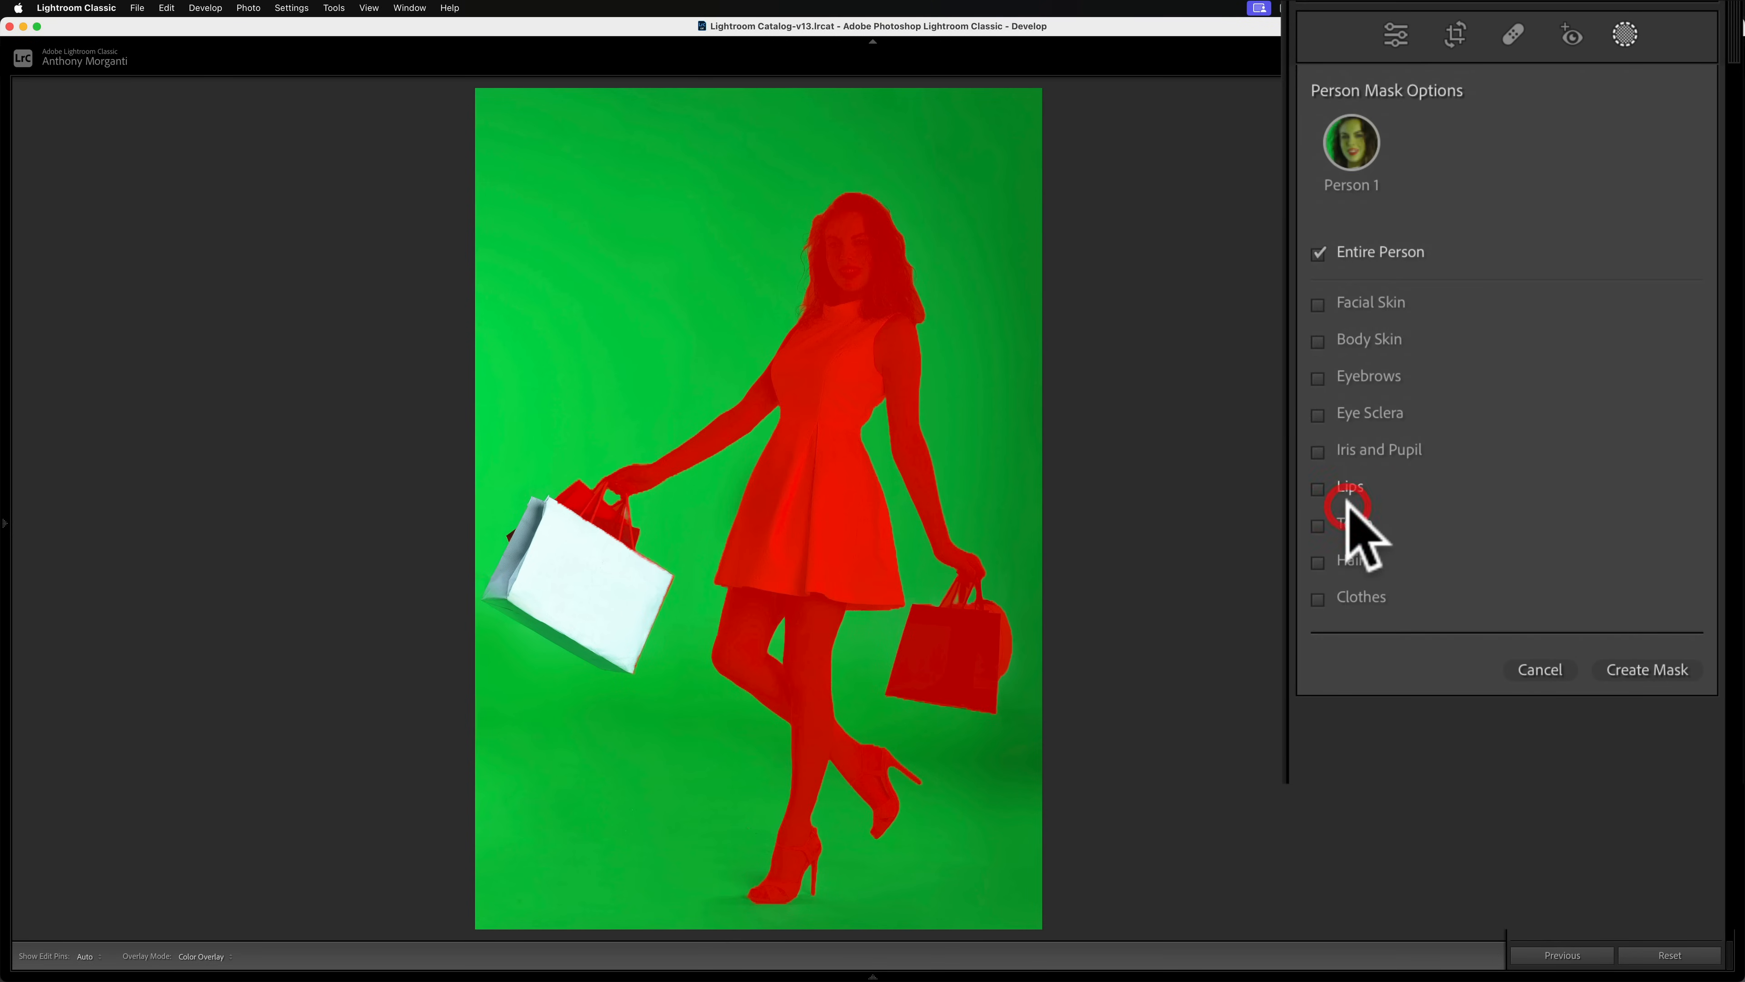
pyautogui.click(1319, 305)
pyautogui.click(1318, 339)
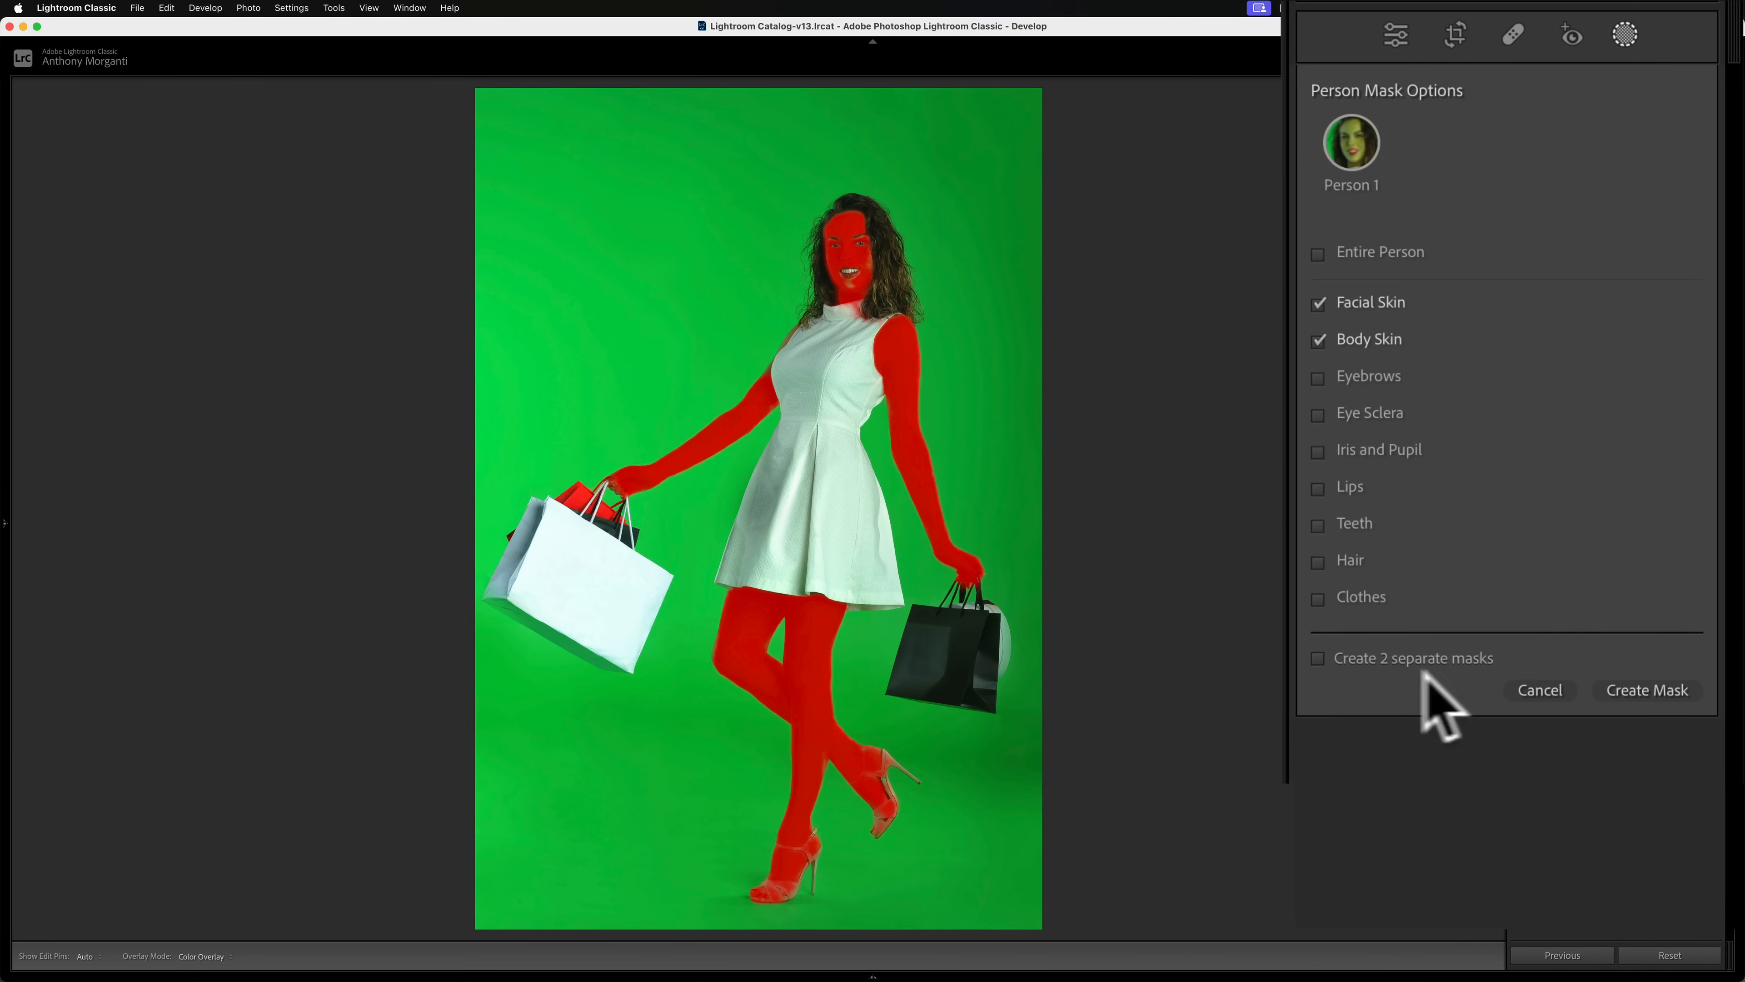
pyautogui.click(1646, 689)
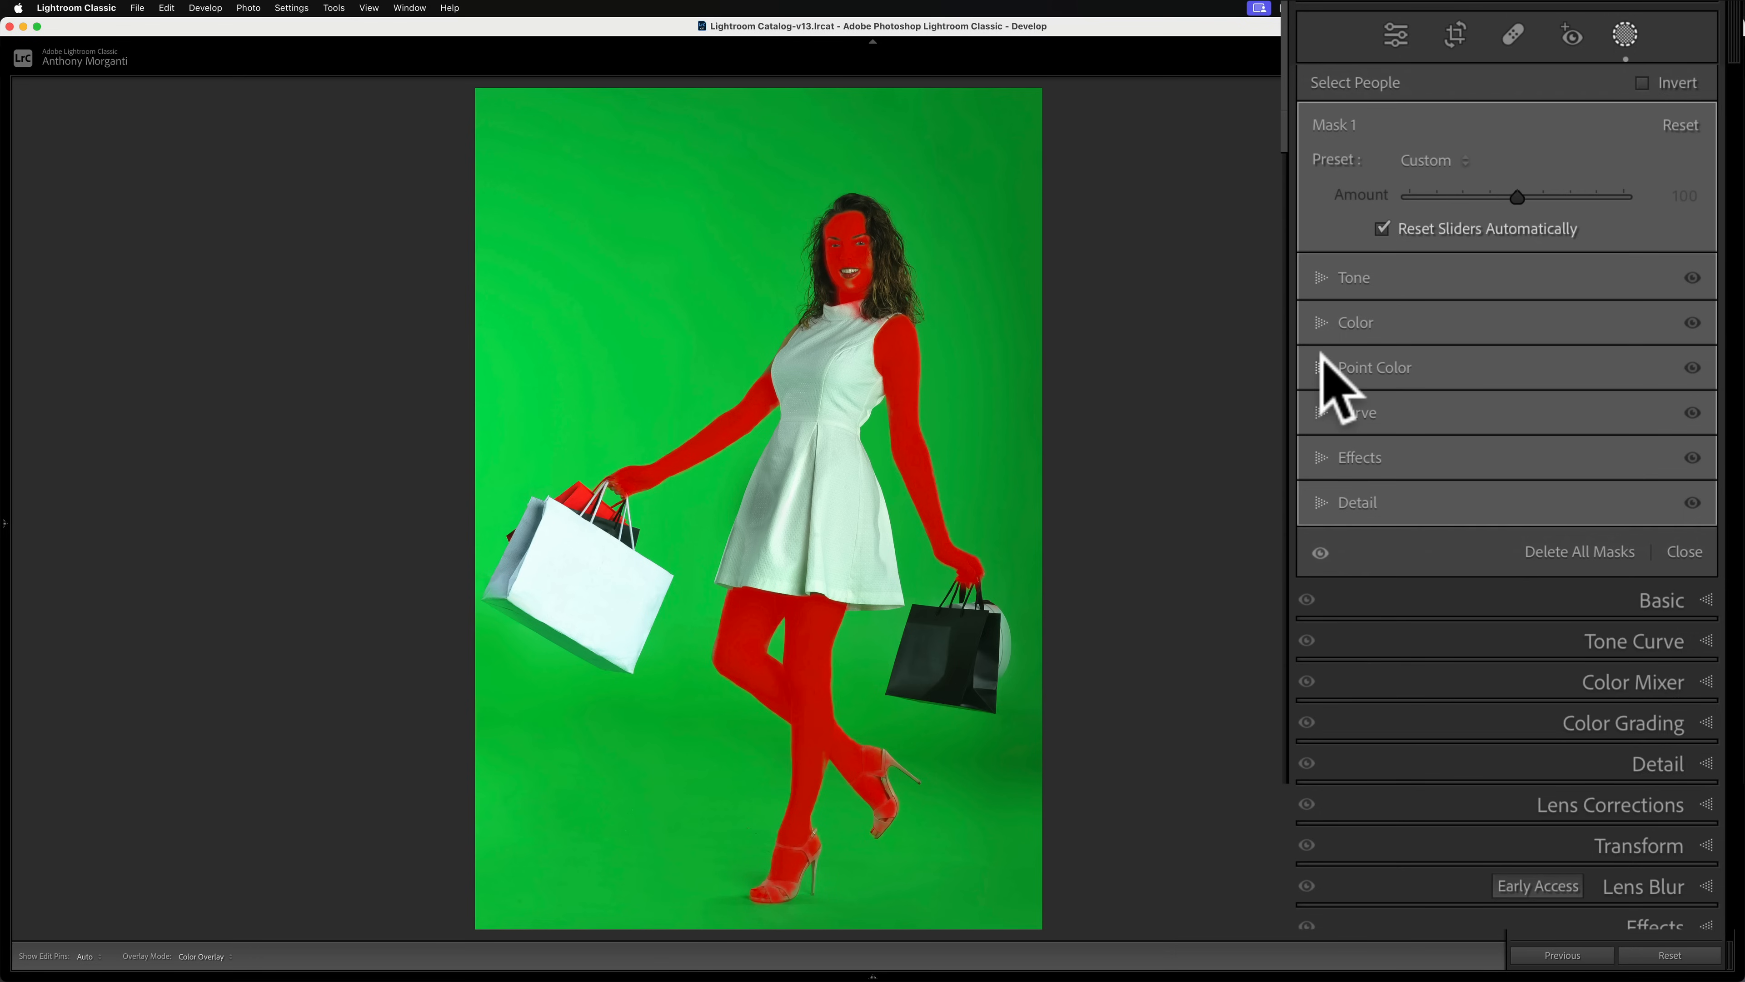
# Sample the green-tinted leg skin with Point Color and shift its hue to -79, saturation to -14 and luminance to 42.
pyautogui.click(1326, 370)
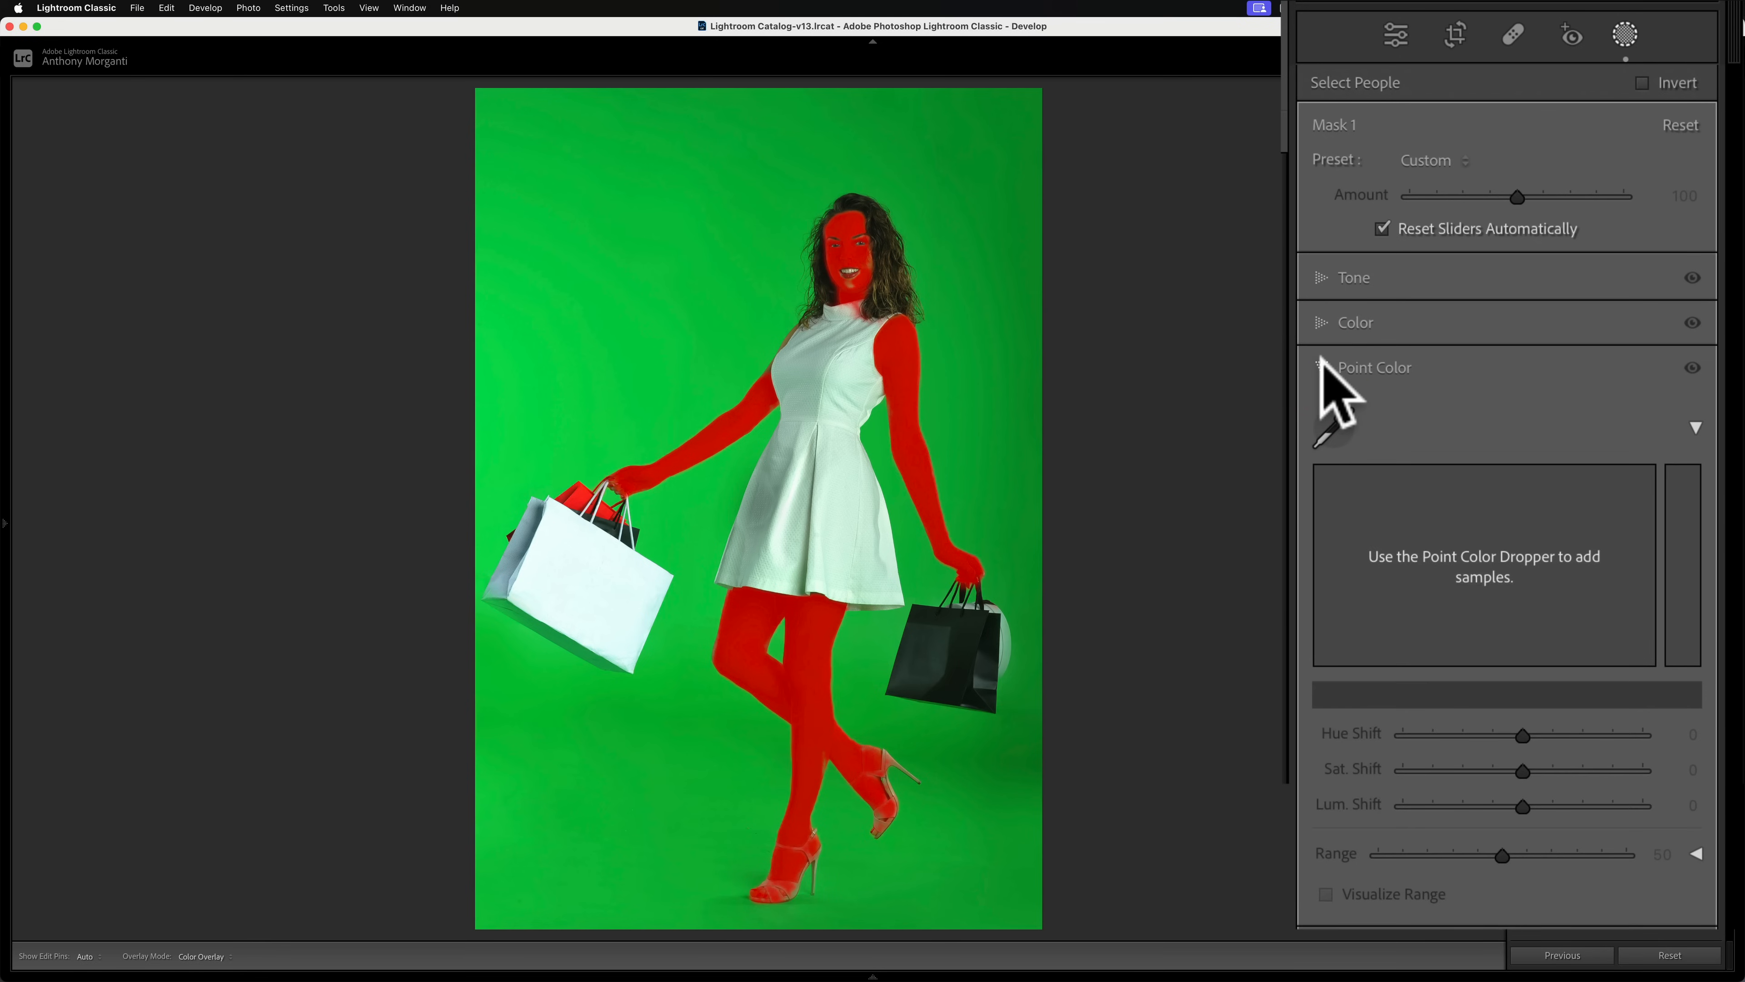
pyautogui.click(1335, 428)
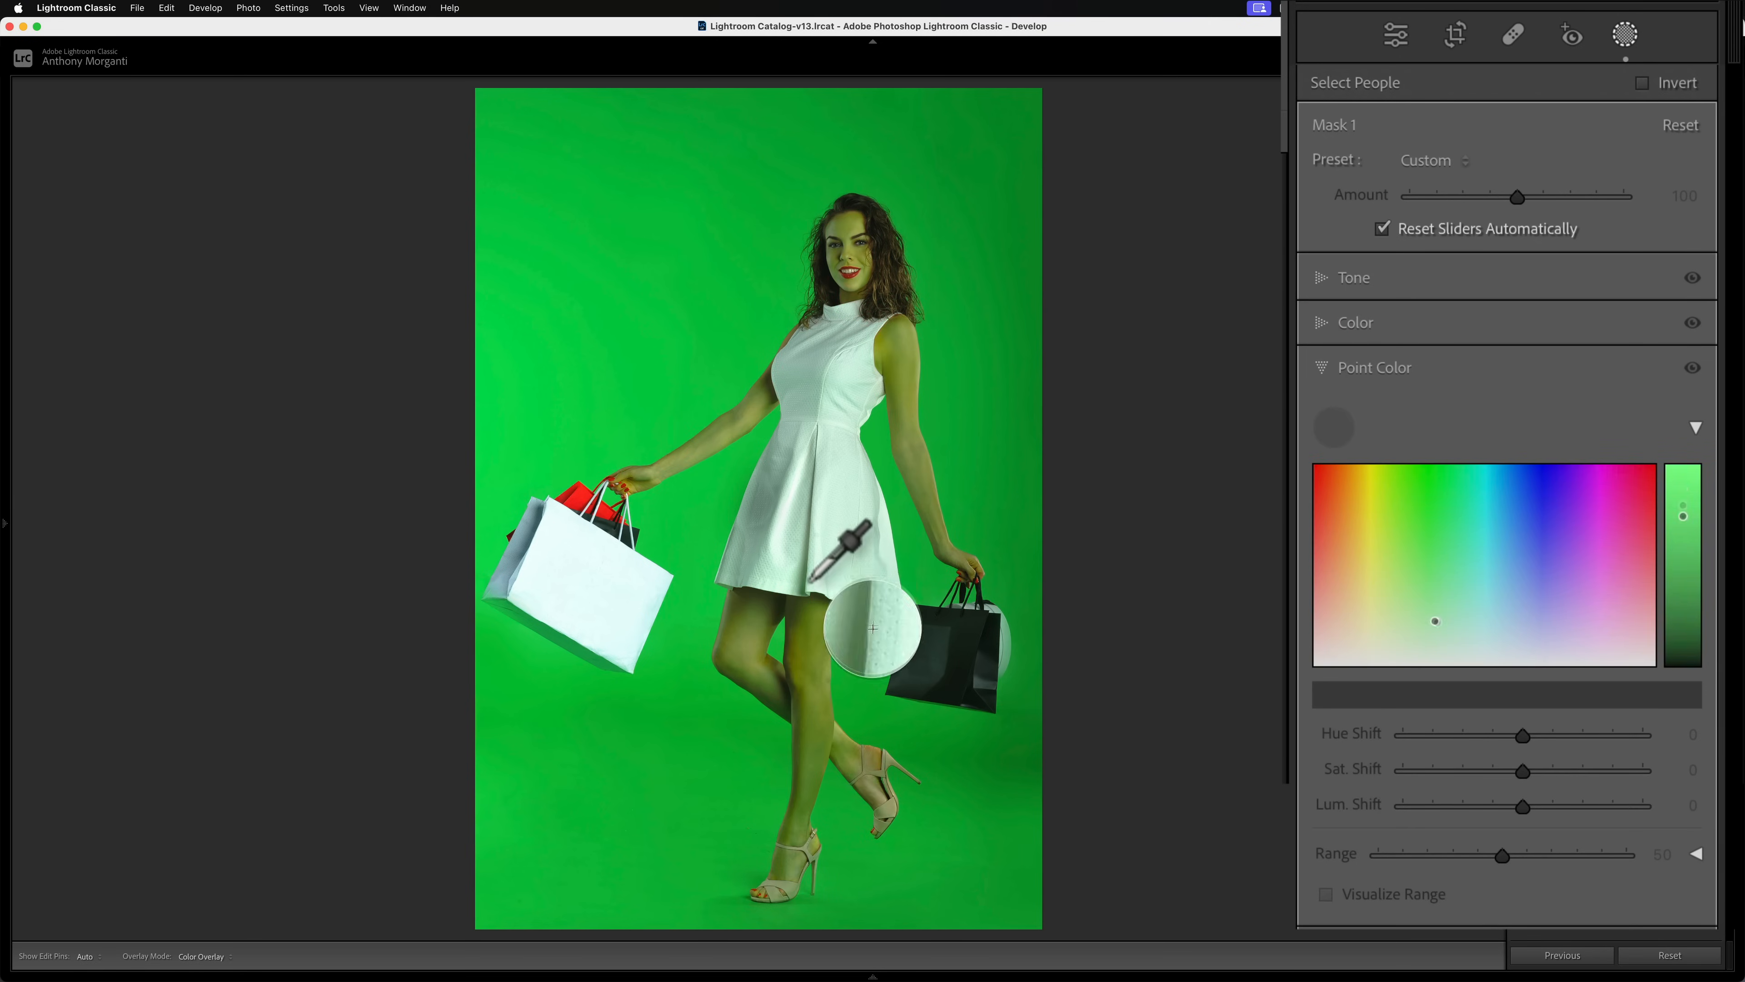
pyautogui.click(872, 699)
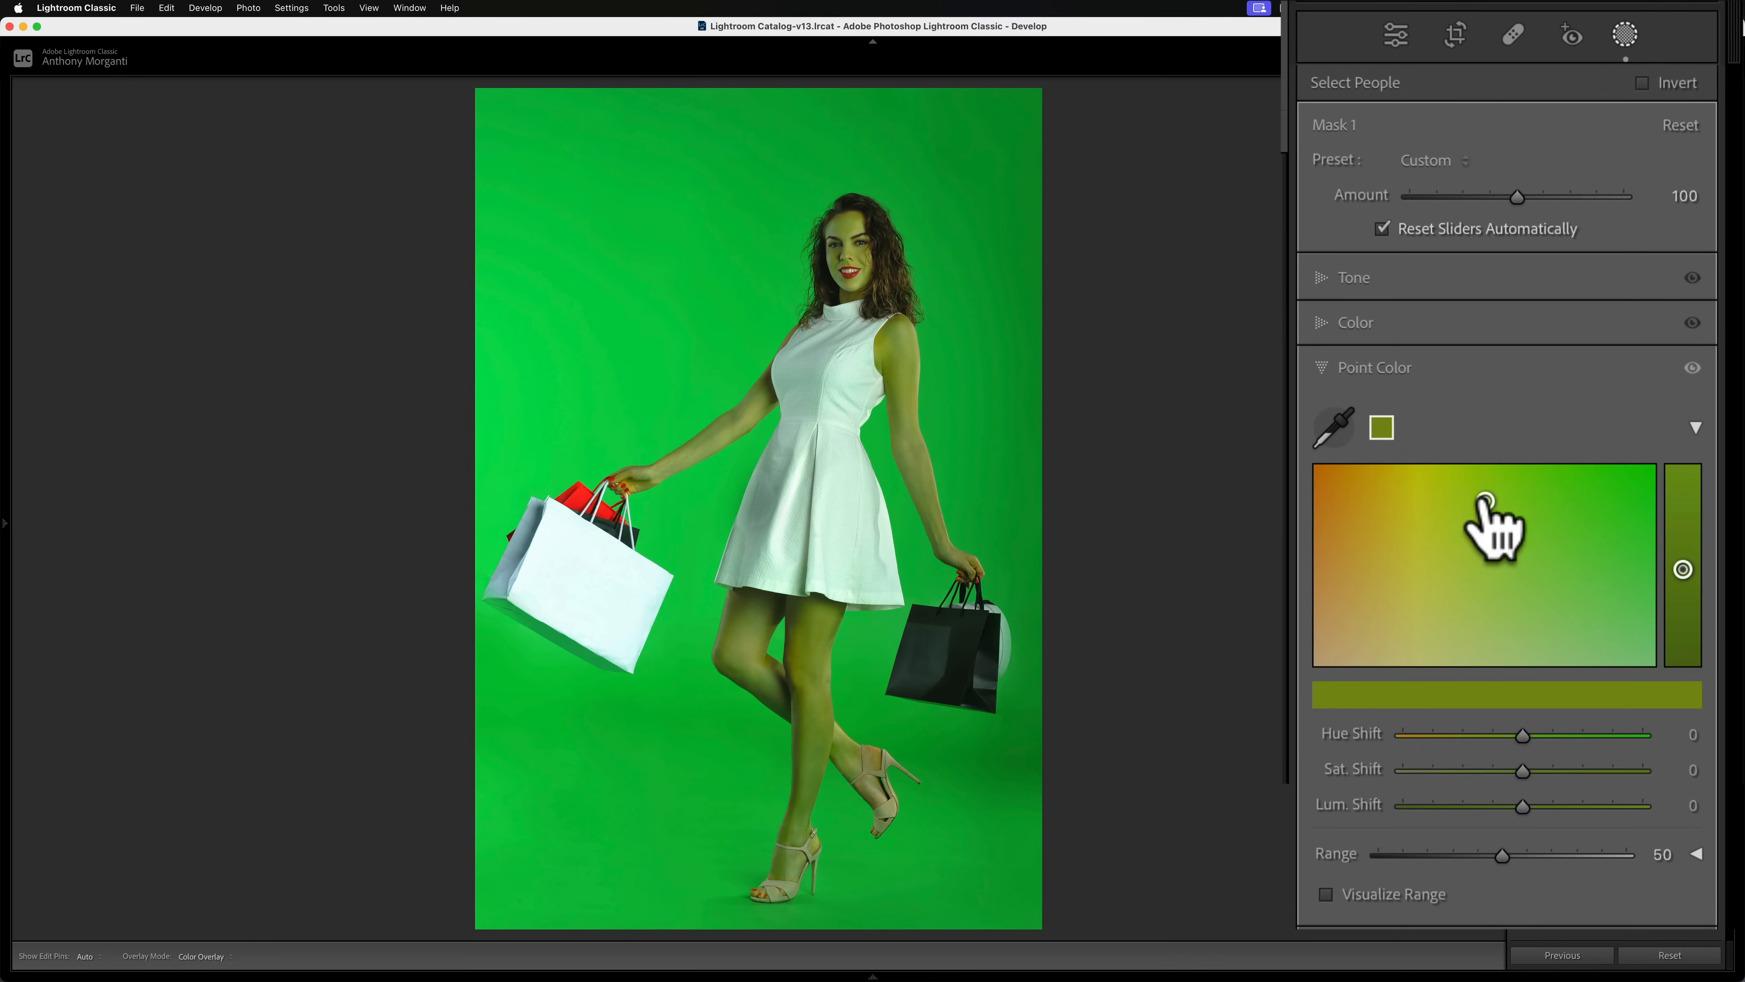
pyautogui.moveTo(1485, 500); pyautogui.dragTo(1357, 497)
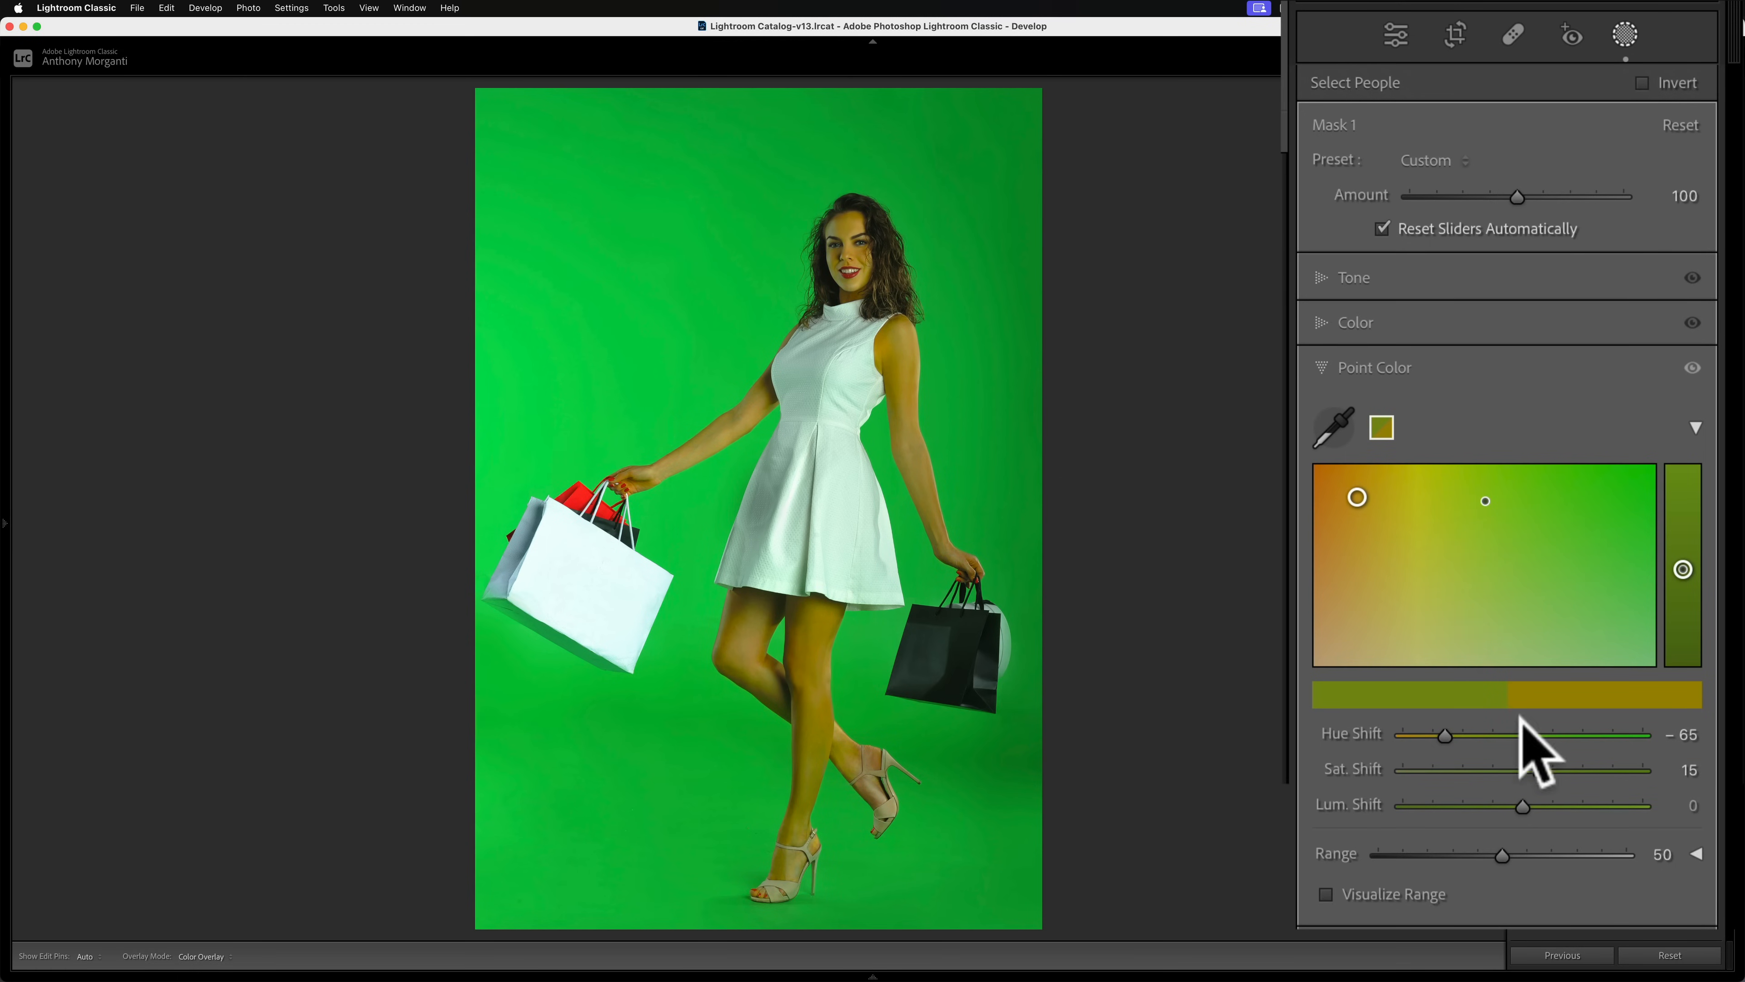
pyautogui.moveTo(1521, 805); pyautogui.dragTo(1573, 806)
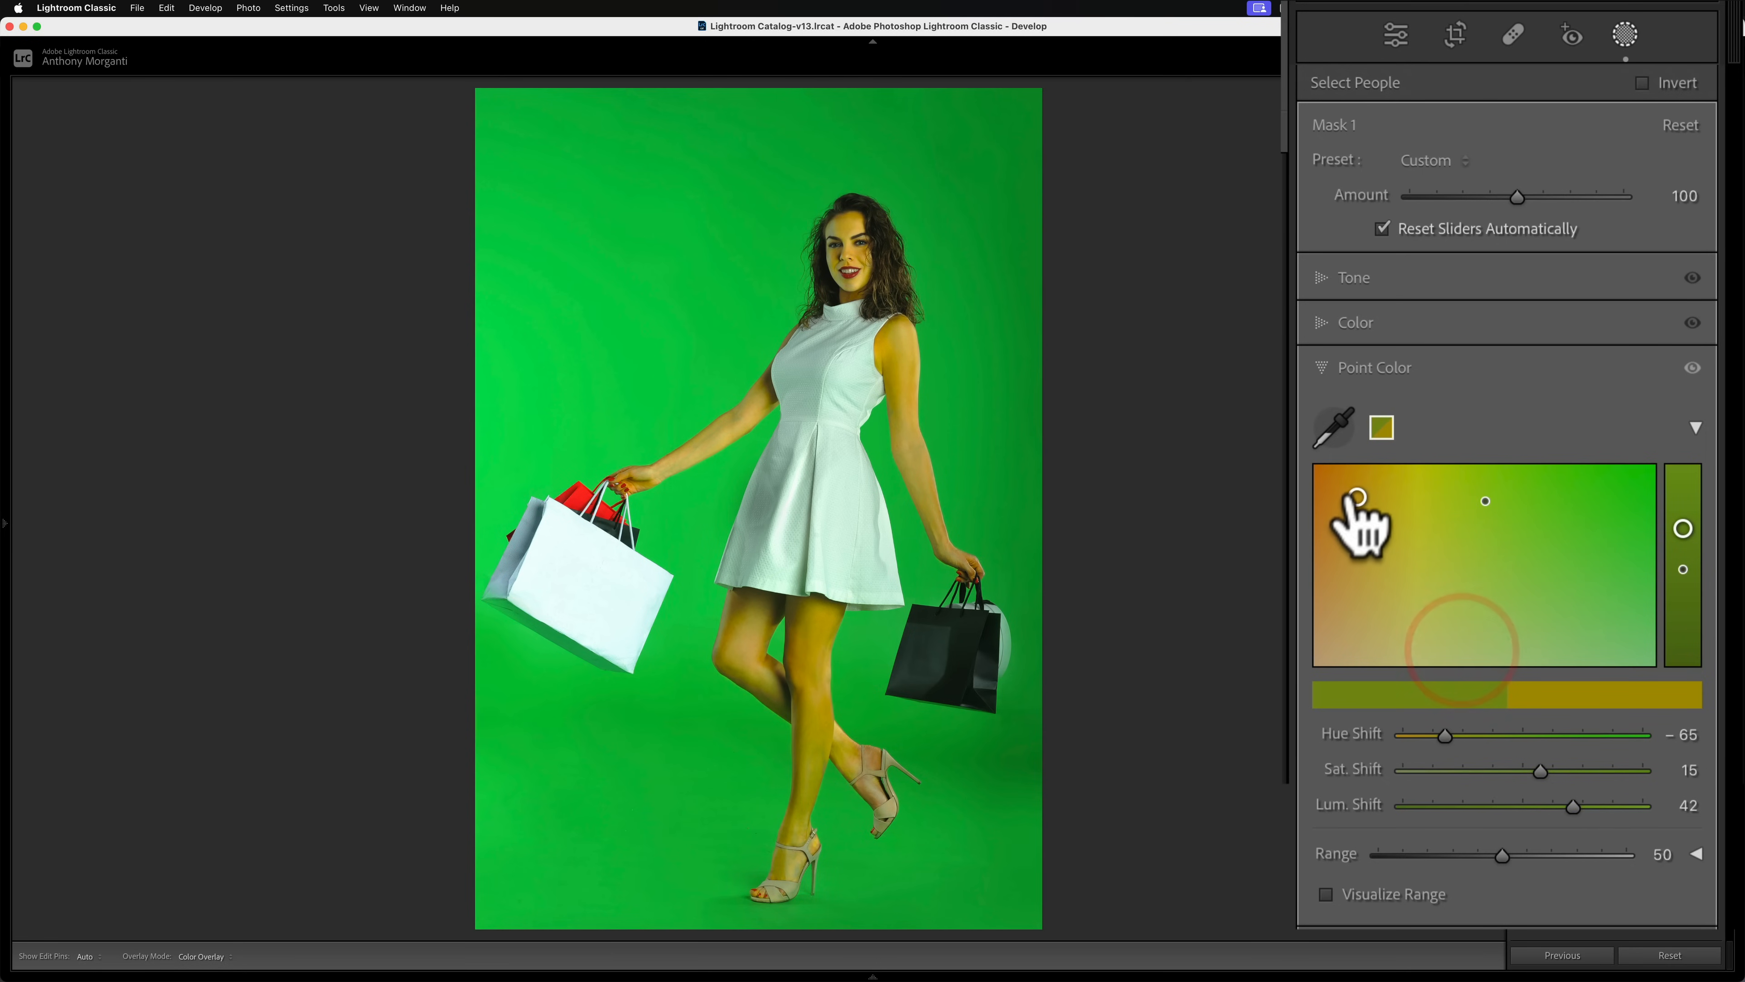
pyautogui.moveTo(1351, 499); pyautogui.dragTo(1348, 532)
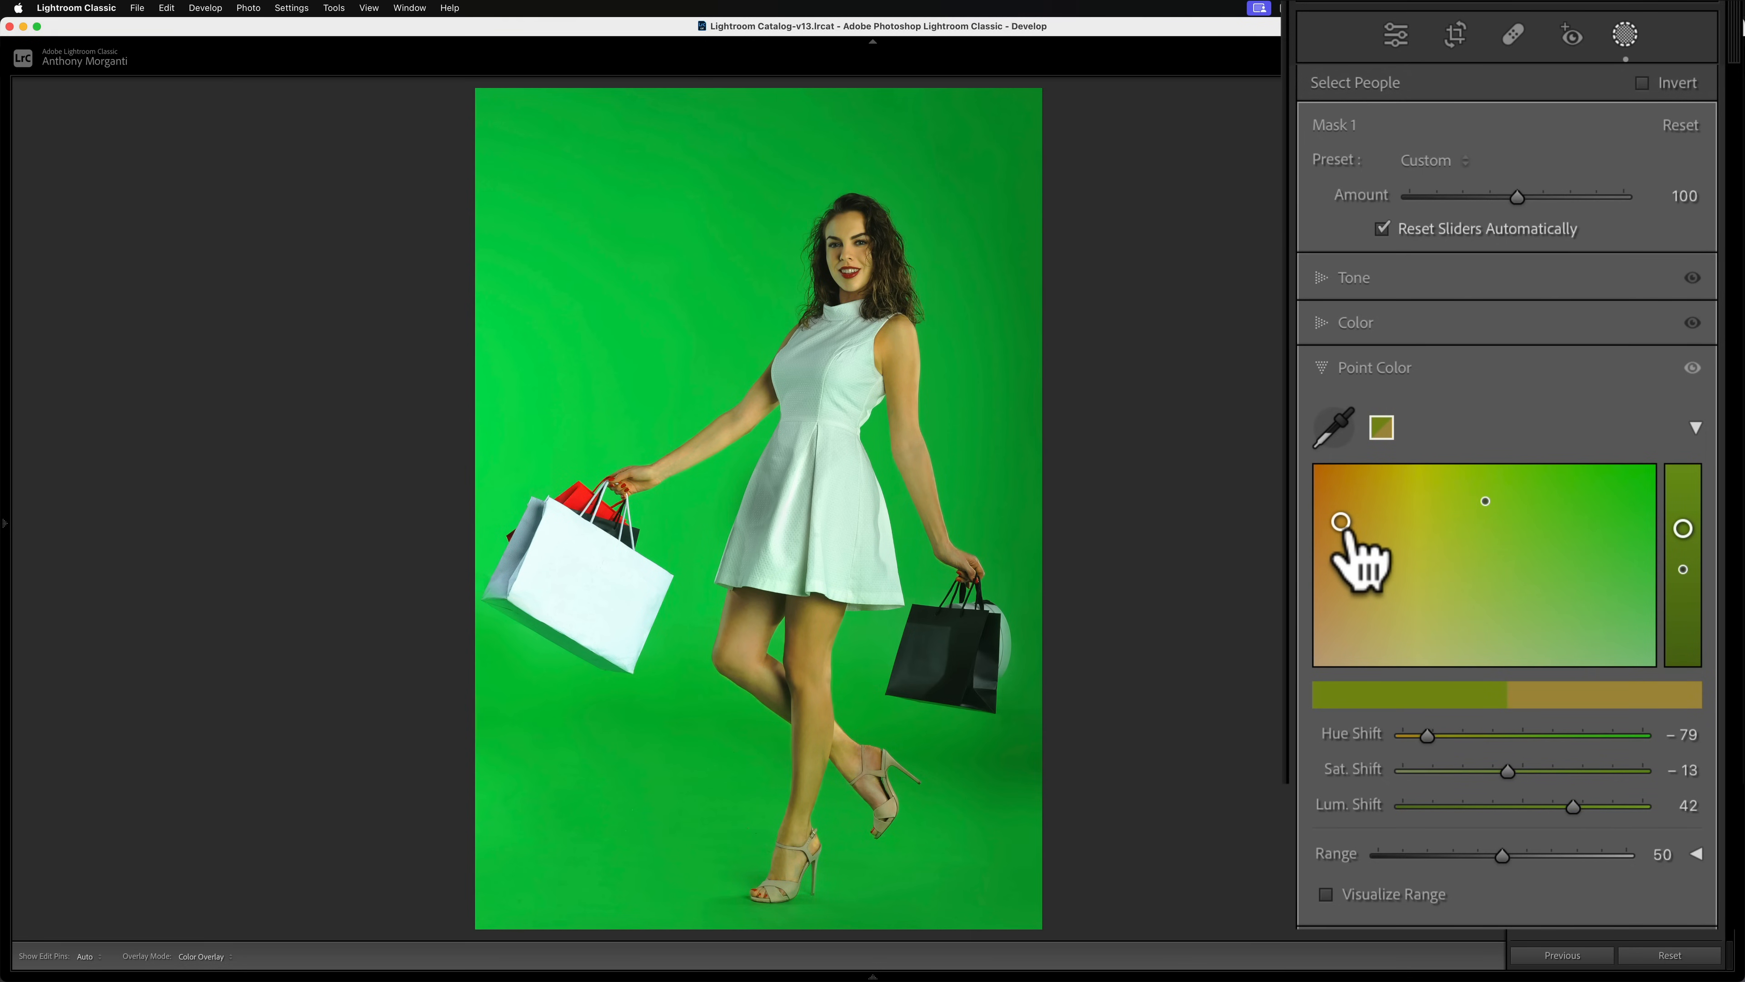
pyautogui.moveTo(1349, 533); pyautogui.dragTo(1349, 535)
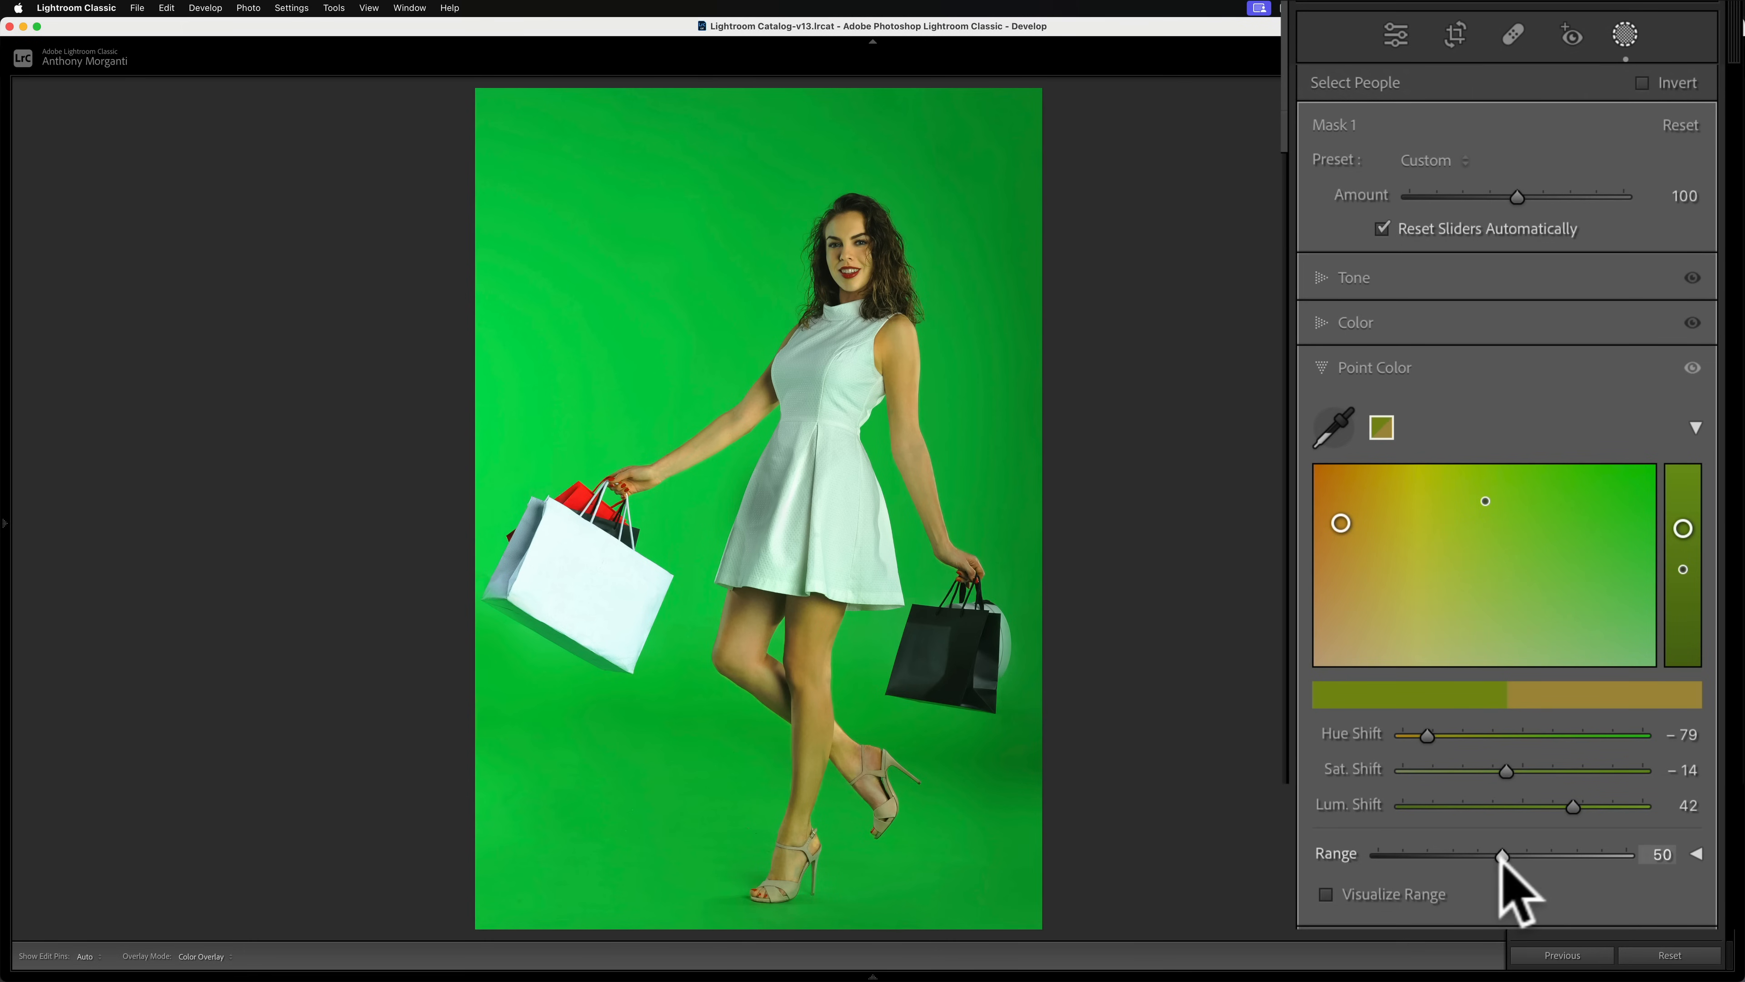
# Set the skin sample's range to 65 and refine its shift to a slightly redder, less saturated and brighter tone.
pyautogui.moveTo(1500, 857); pyautogui.dragTo(1538, 855)
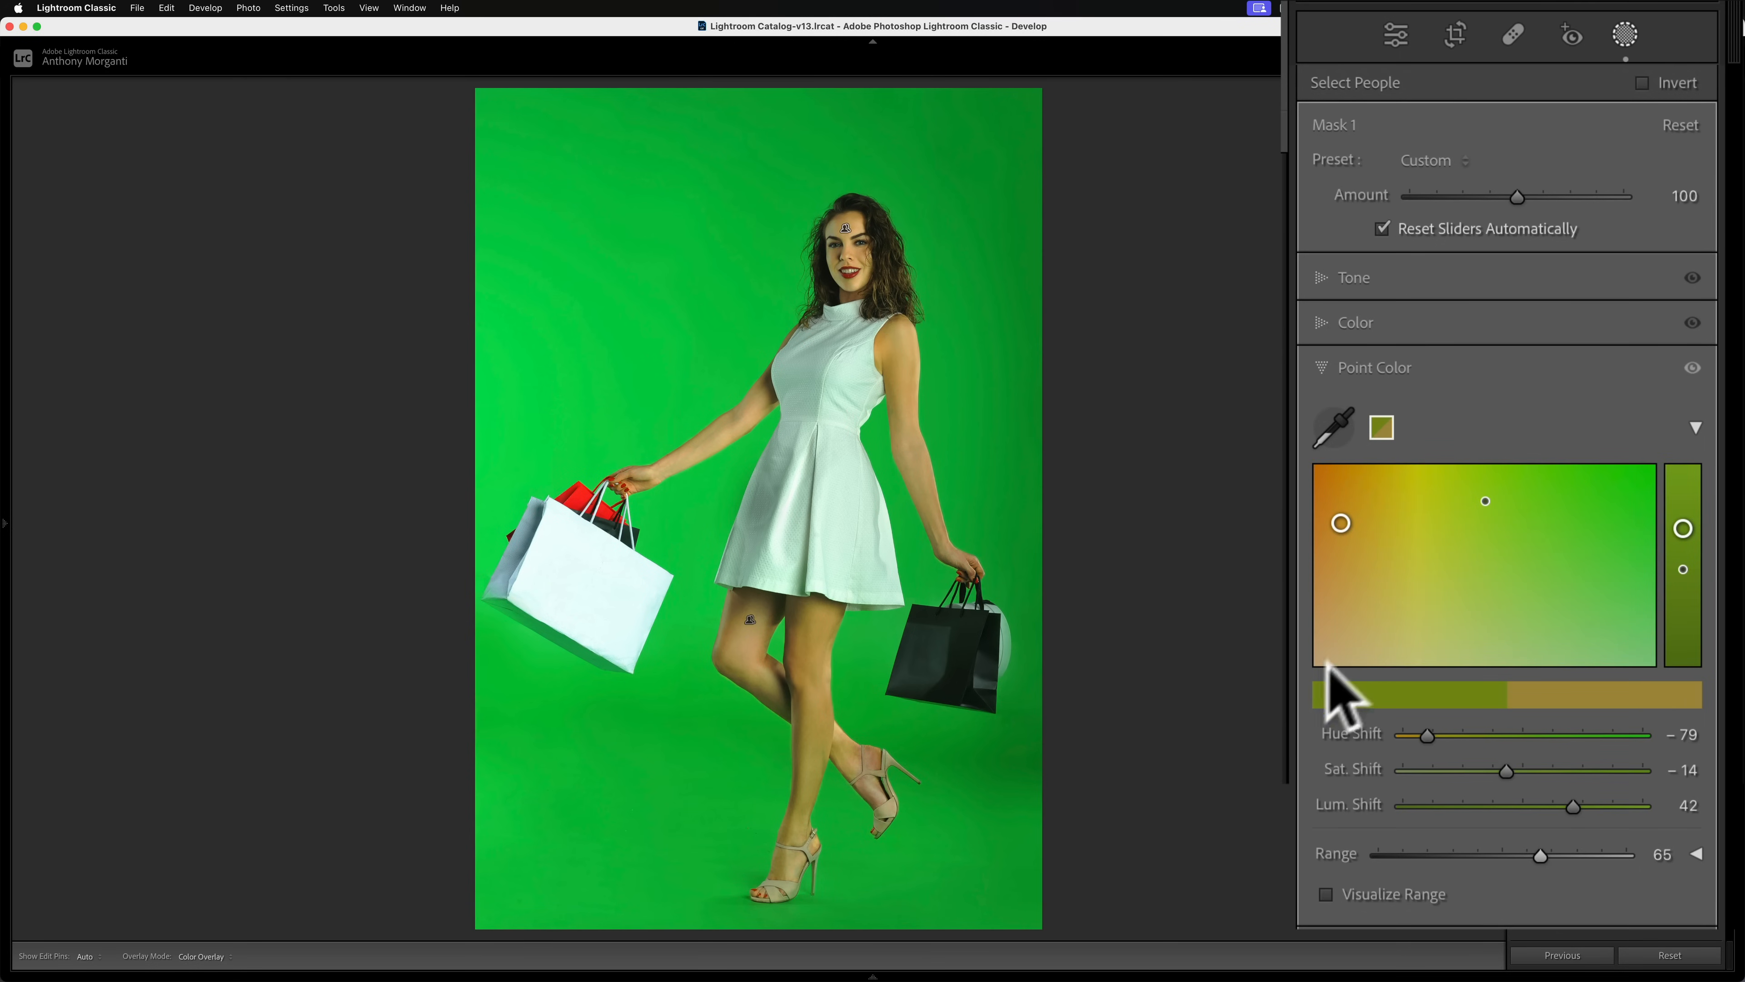
pyautogui.moveTo(1566, 804); pyautogui.dragTo(1574, 805)
pyautogui.moveTo(1341, 526)
pyautogui.mouseDown()
pyautogui.moveTo(1326, 512)
pyautogui.moveTo(1330, 541)
pyautogui.mouseUp()
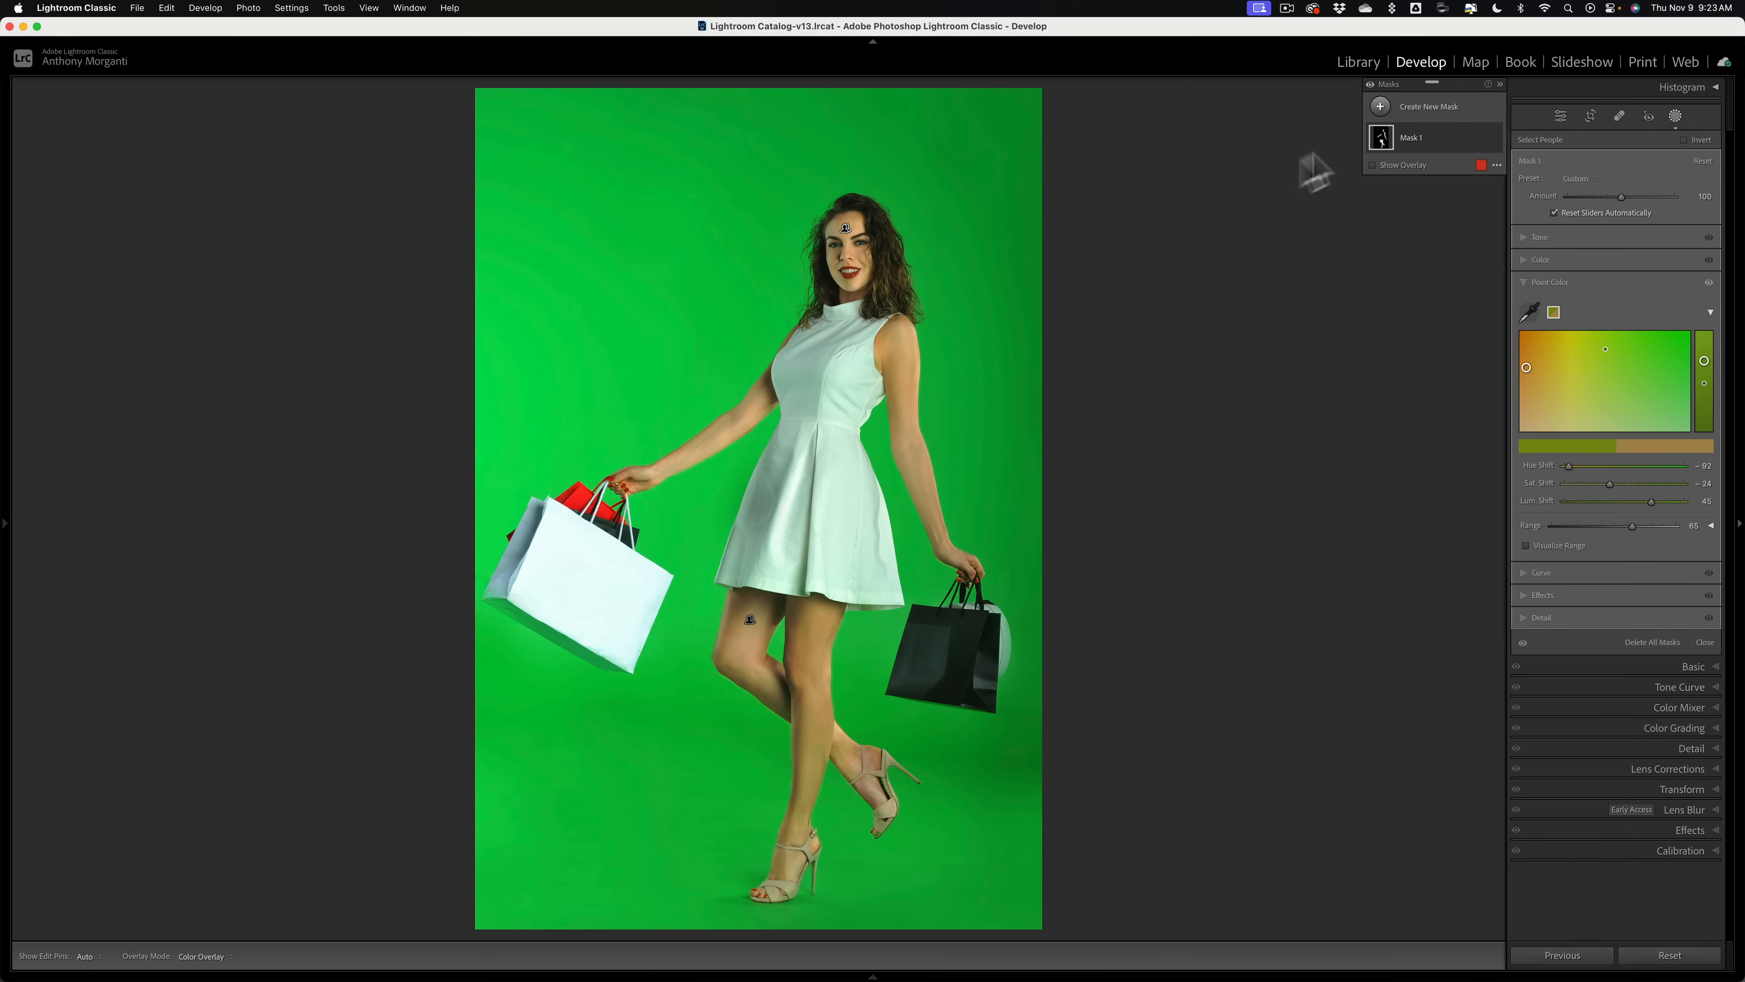
# Add a new brush mask and paint over the hand holding the white bag with Auto Mask enabled.
pyautogui.click(1380, 105)
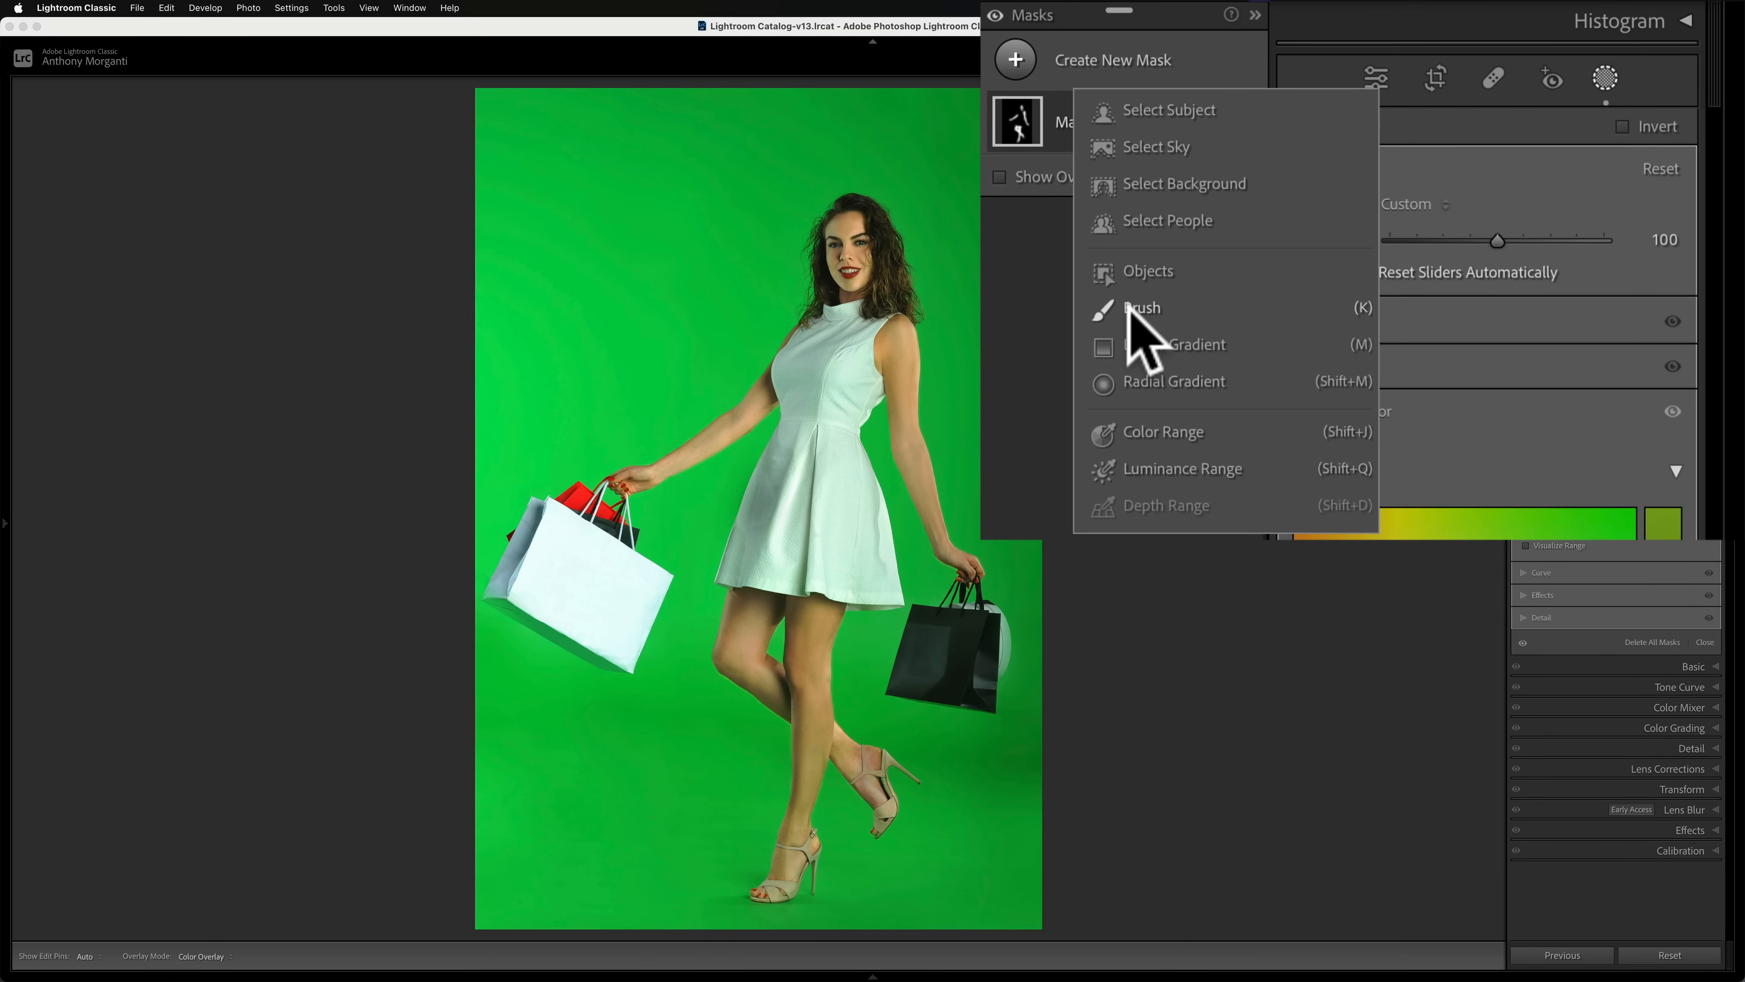
pyautogui.click(1440, 234)
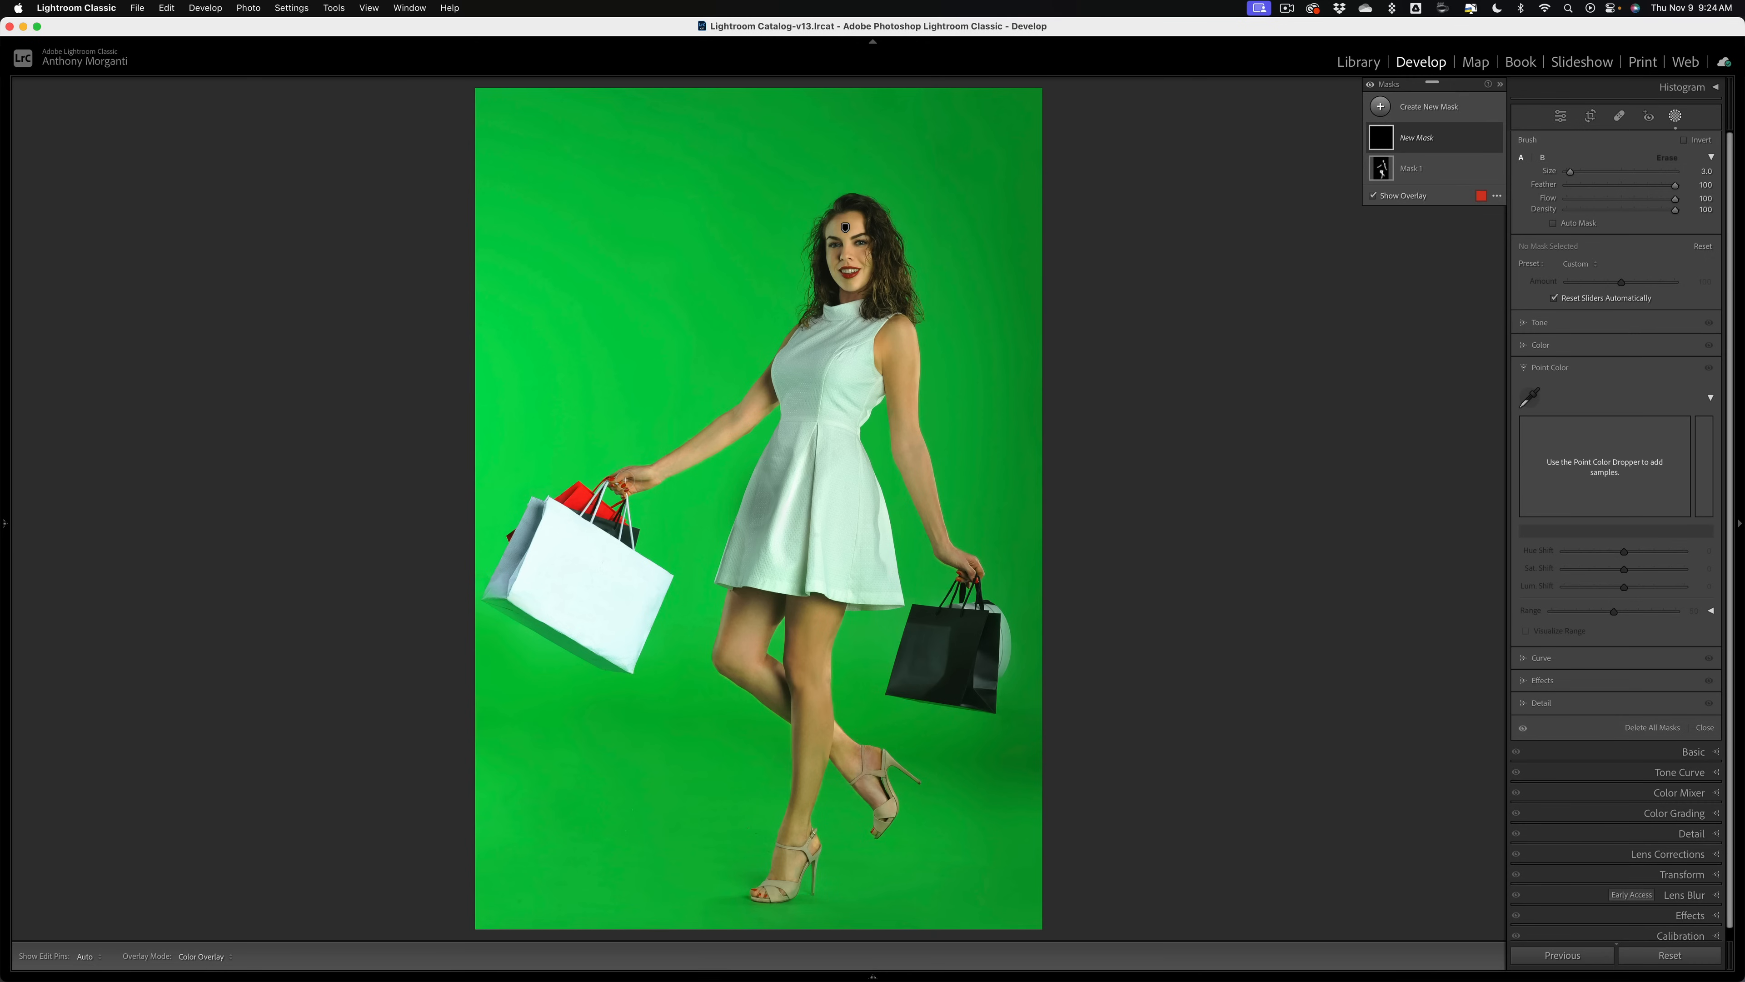
pyautogui.press('super+equal')
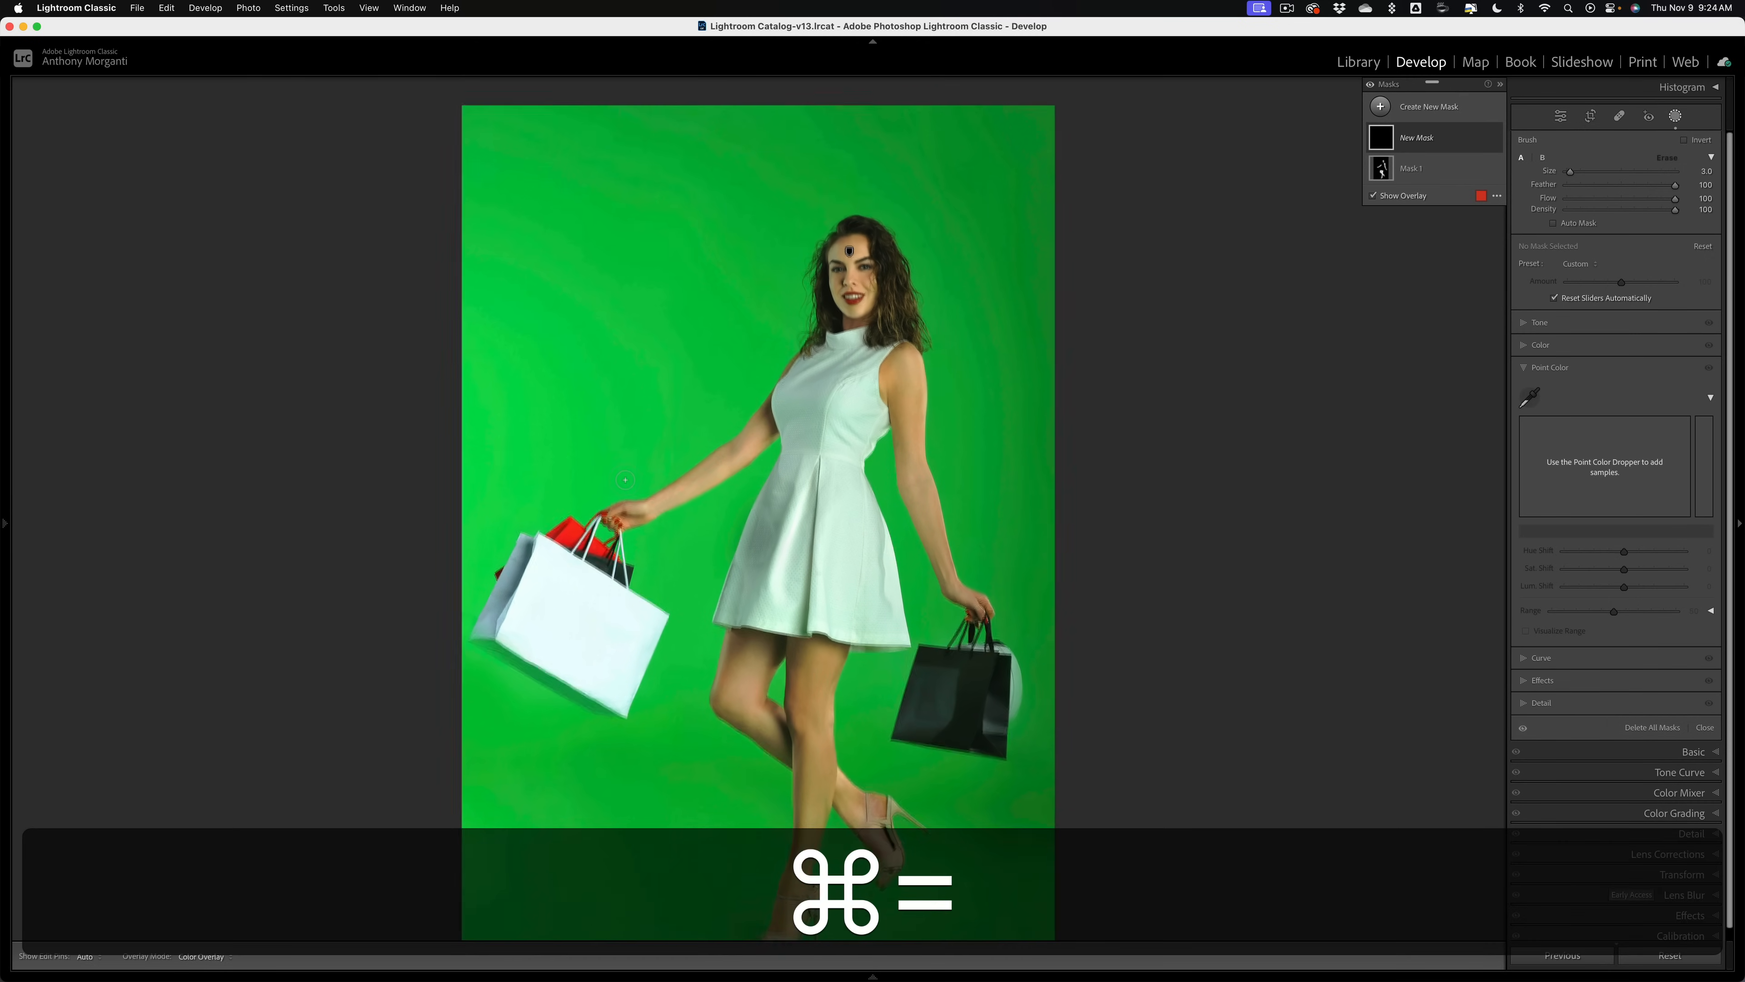
pyautogui.press('super+equal')
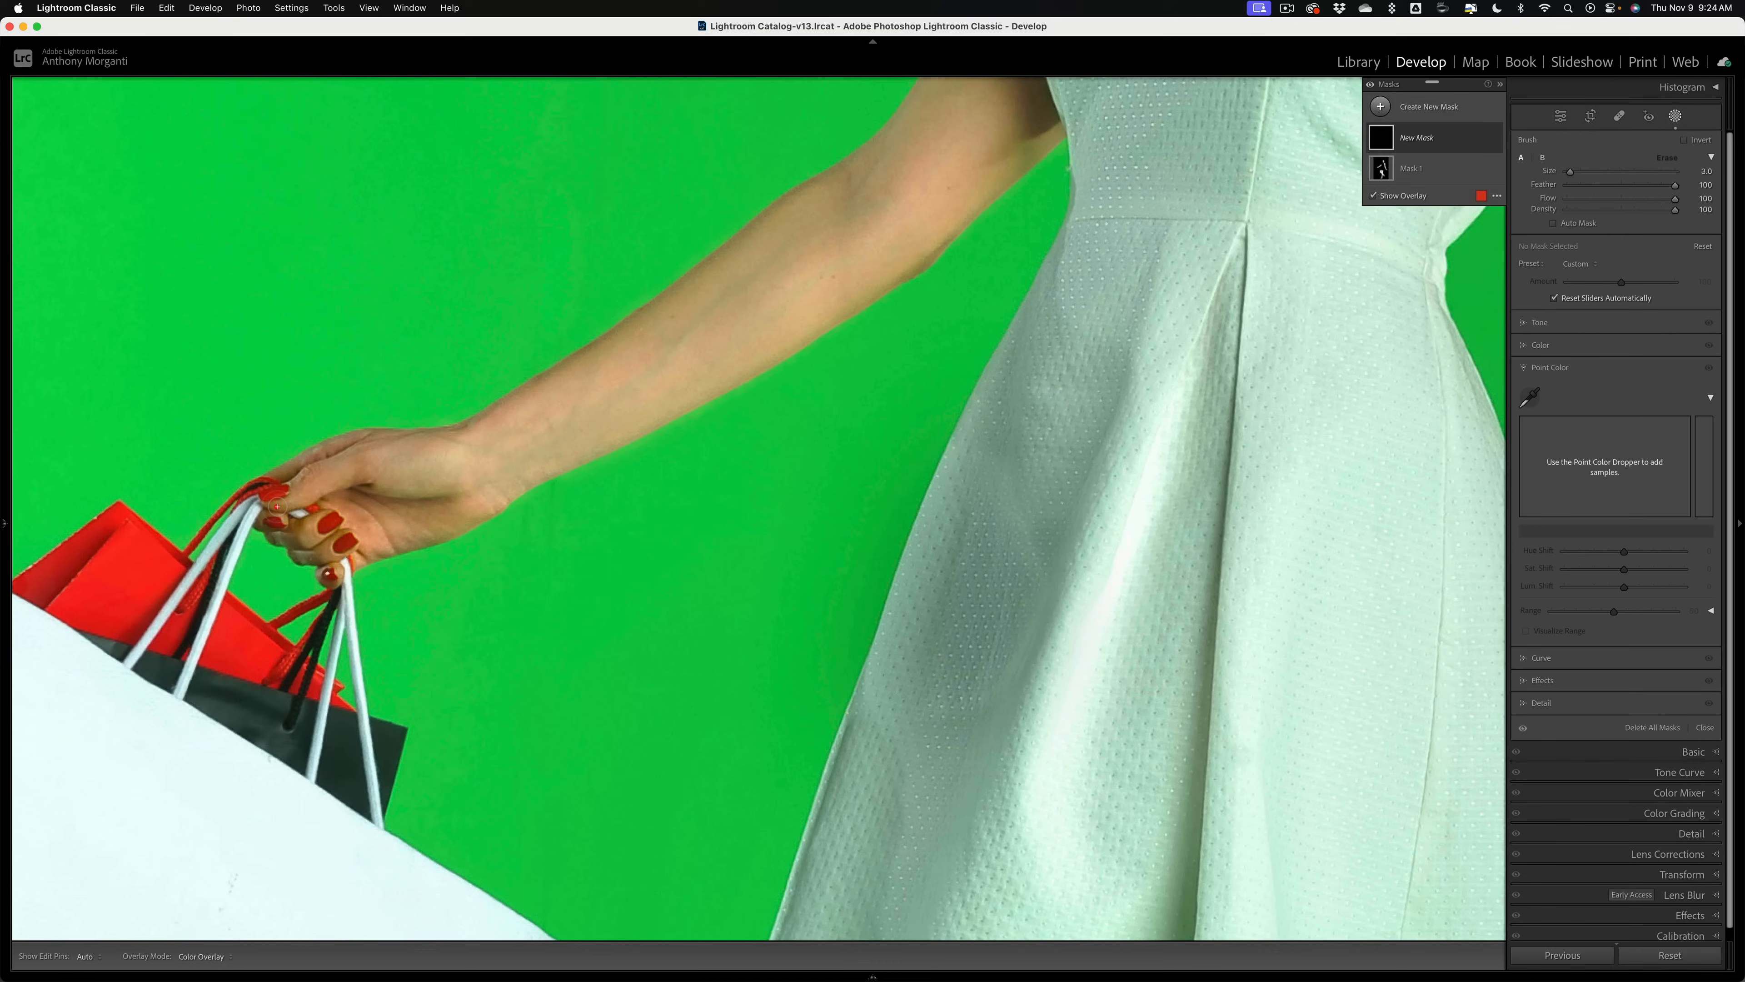
pyautogui.moveTo(277, 507); pyautogui.dragTo(307, 500)
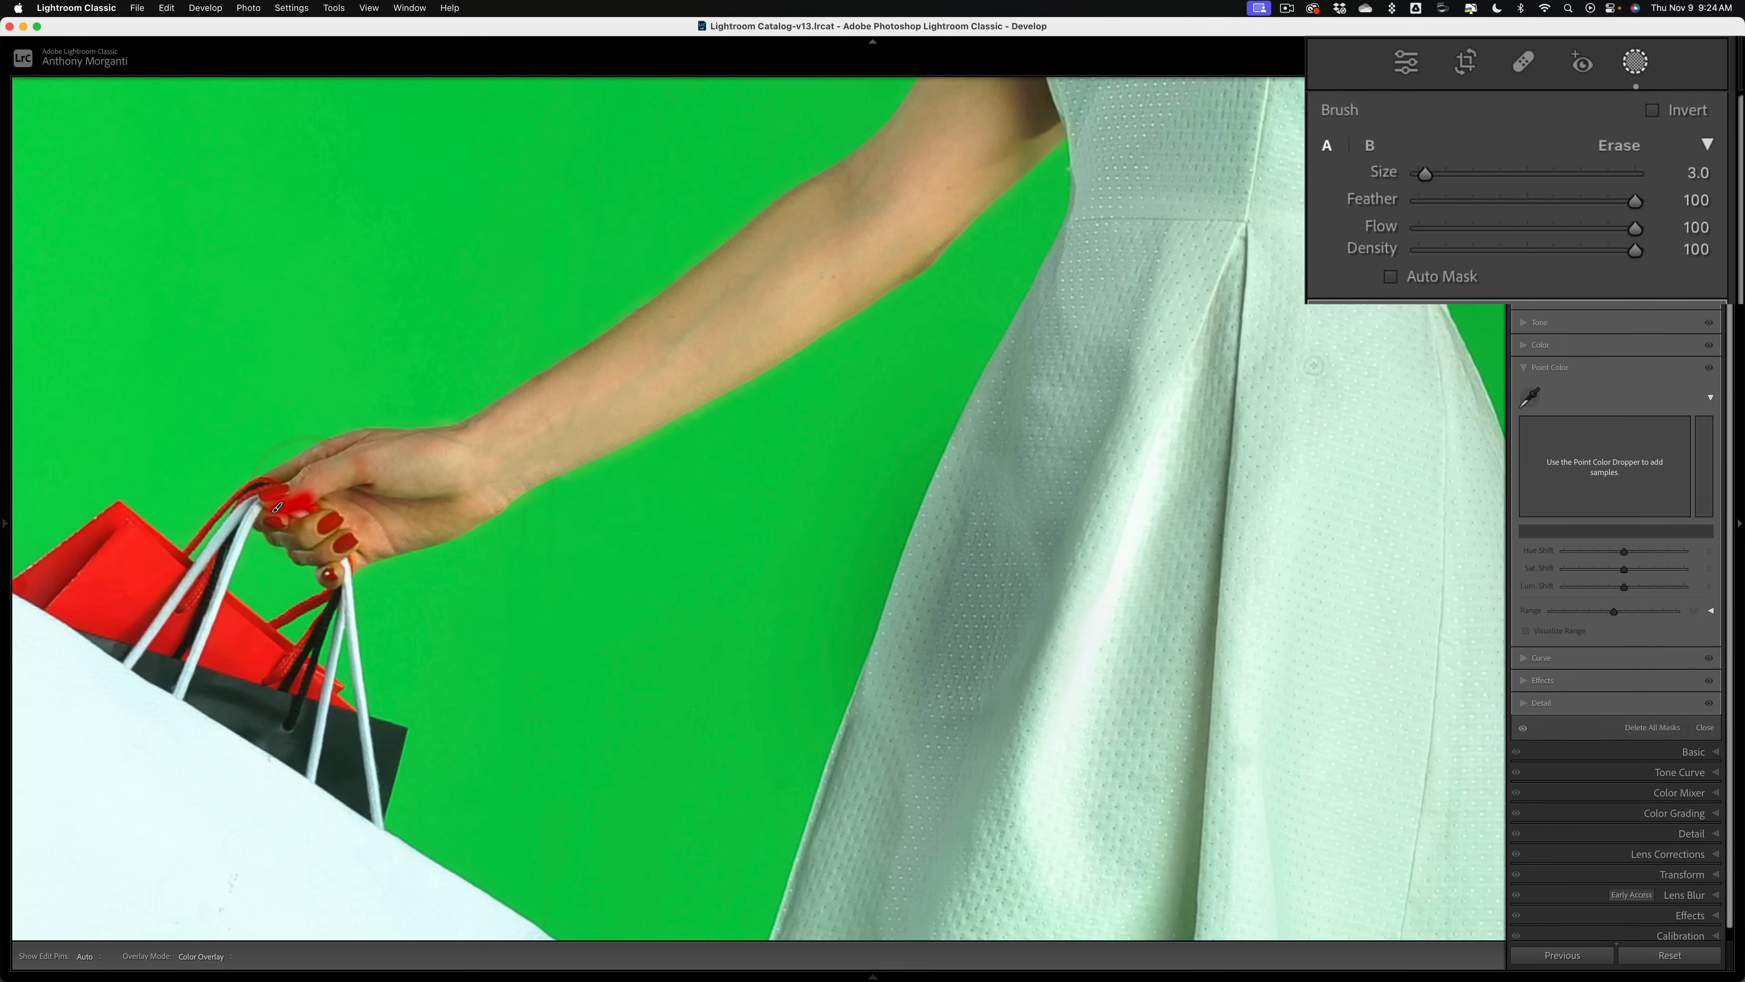
pyautogui.click(1393, 277)
pyautogui.moveTo(316, 494)
pyautogui.mouseDown()
pyautogui.moveTo(363, 465)
pyautogui.moveTo(287, 466)
pyautogui.moveTo(344, 450)
pyautogui.moveTo(344, 508)
pyautogui.moveTo(461, 491)
pyautogui.moveTo(371, 527)
pyautogui.moveTo(360, 500)
pyautogui.moveTo(463, 518)
pyautogui.moveTo(377, 539)
pyautogui.moveTo(288, 545)
pyautogui.mouseUp()
# Finish painting the hand mask, using brush size 2.0 around the fingers and 5.0 for the remaining skin.
pyautogui.press('[')
pyautogui.press('[')
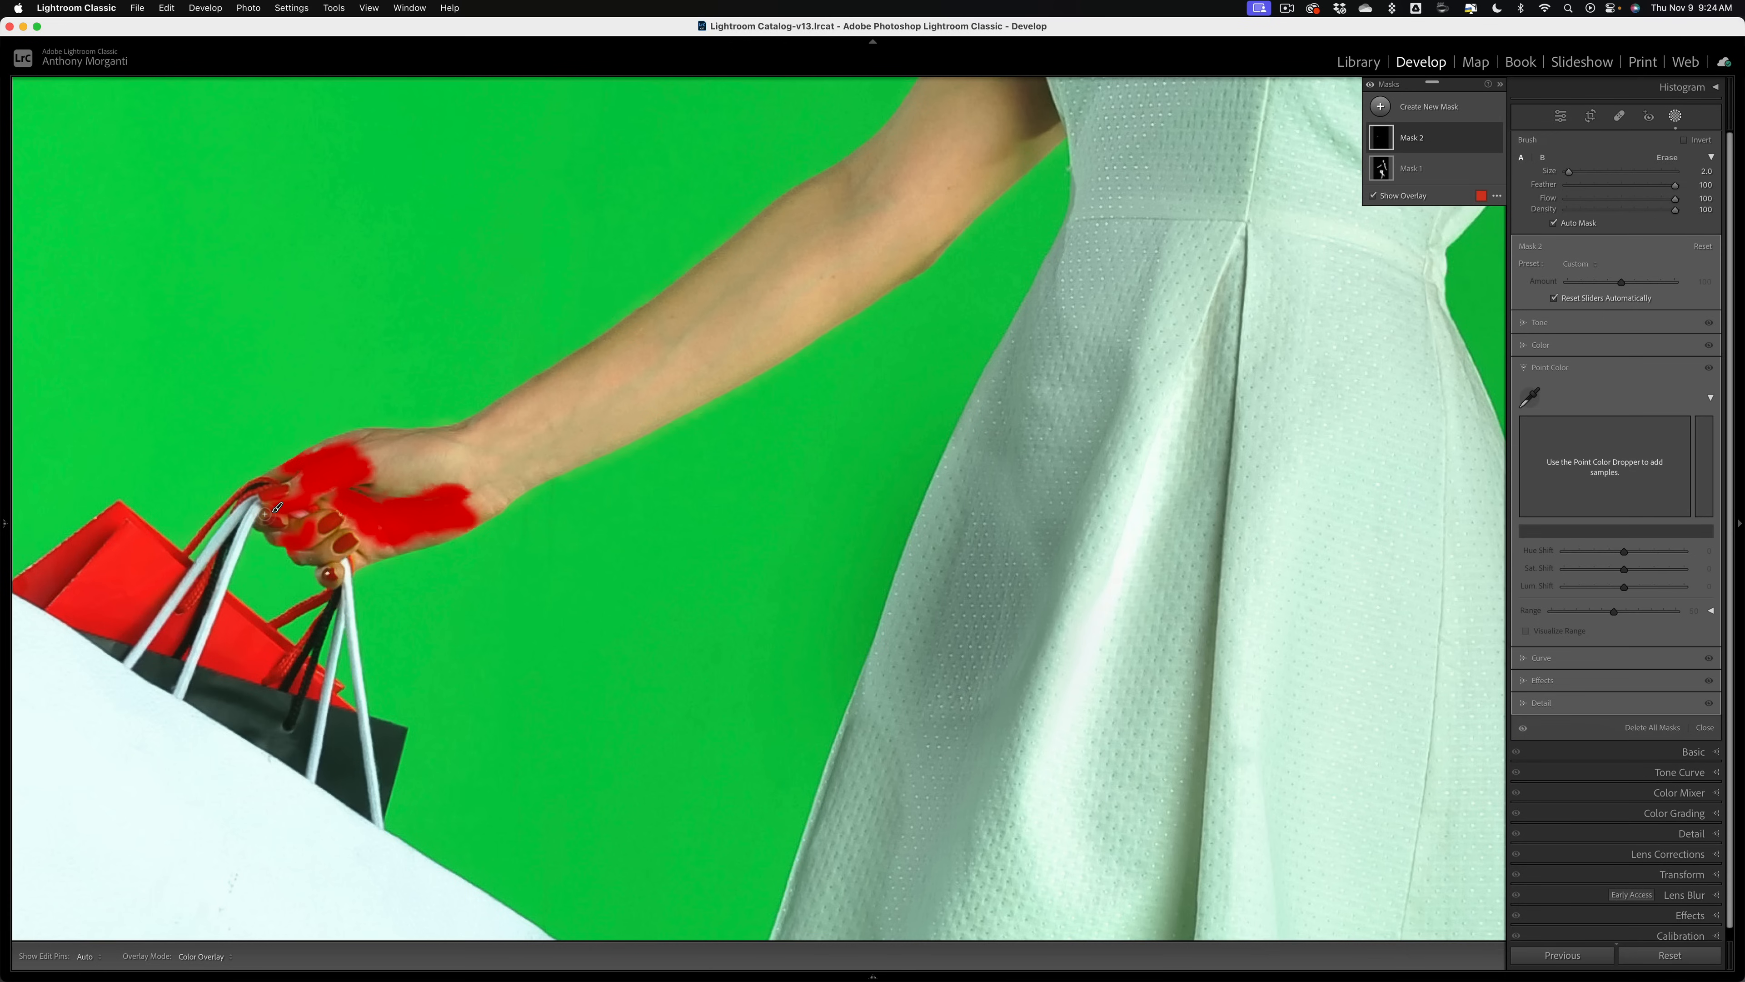
pyautogui.moveTo(259, 523)
pyautogui.mouseDown()
pyautogui.moveTo(324, 513)
pyautogui.moveTo(311, 530)
pyautogui.moveTo(333, 545)
pyautogui.moveTo(311, 553)
pyautogui.moveTo(338, 558)
pyautogui.moveTo(298, 557)
pyautogui.moveTo(338, 572)
pyautogui.moveTo(319, 576)
pyautogui.moveTo(331, 588)
pyautogui.moveTo(450, 538)
pyautogui.moveTo(478, 494)
pyautogui.moveTo(386, 477)
pyautogui.moveTo(406, 496)
pyautogui.moveTo(385, 459)
pyautogui.moveTo(450, 484)
pyautogui.moveTo(371, 457)
pyautogui.moveTo(406, 446)
pyautogui.mouseUp()
pyautogui.press(']')
pyautogui.press(']')
pyautogui.press(']')
pyautogui.press(']')
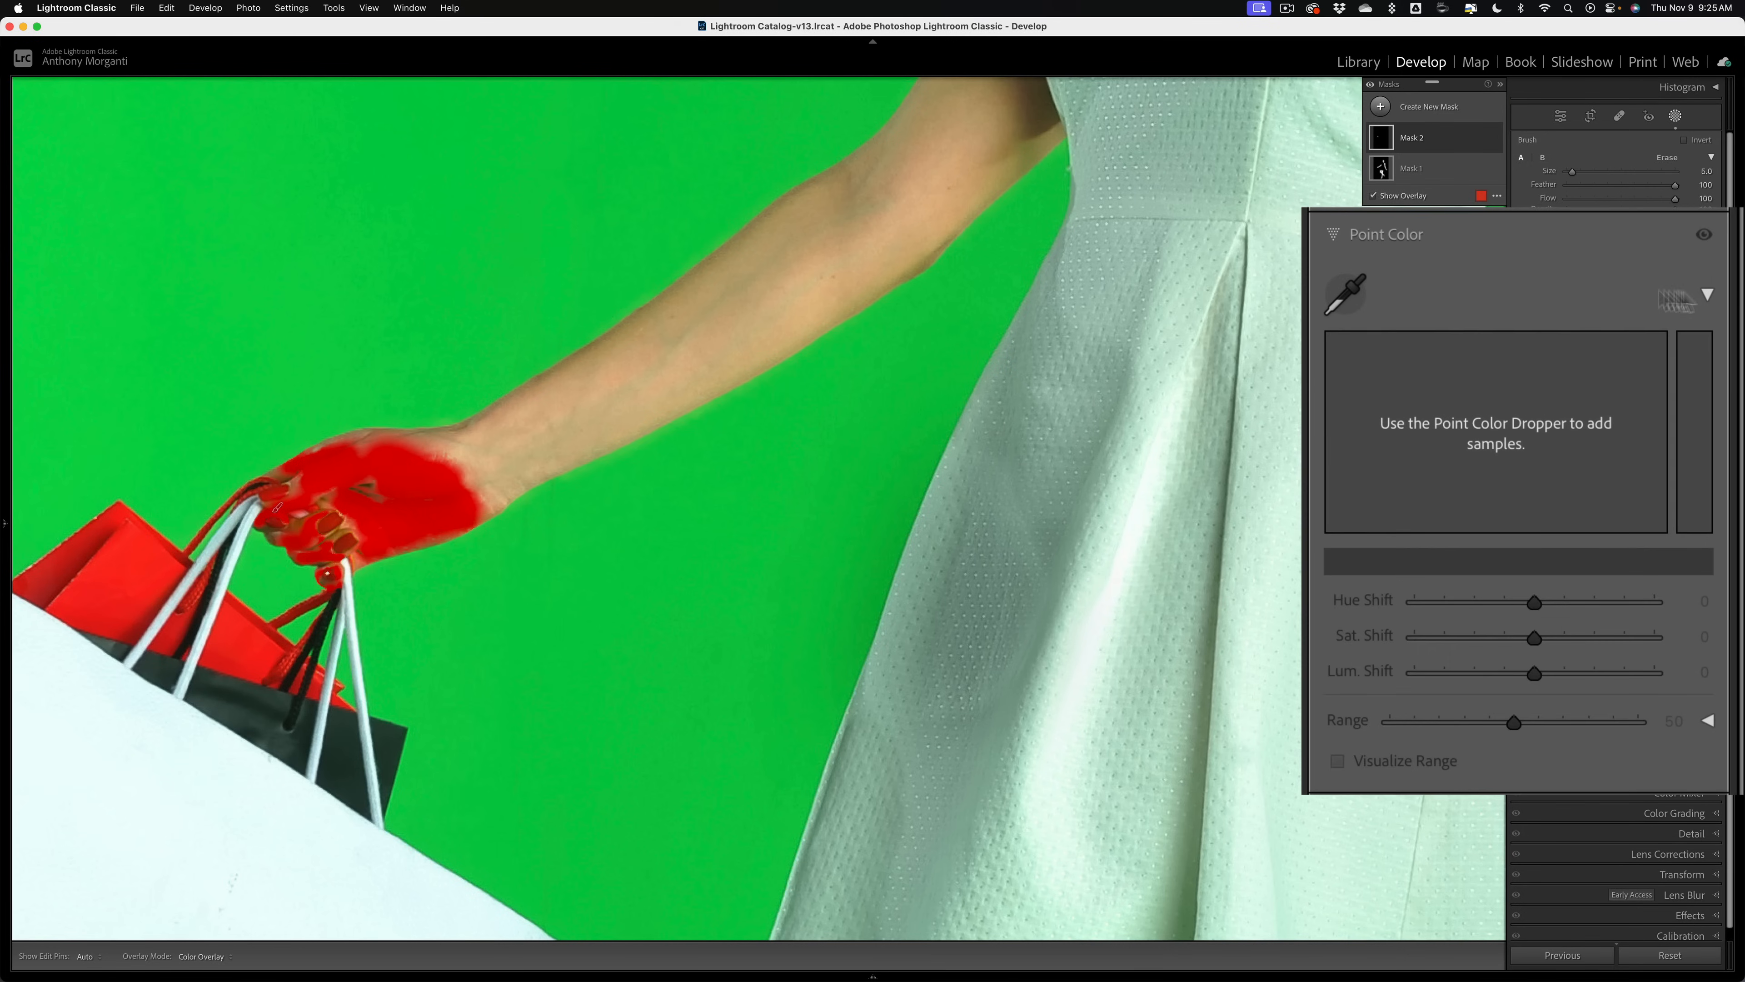
# Sample the masked hand's skin with Point Color and set hue shift 23, saturation shift -30 and luminance shift 20.
pyautogui.click(1347, 295)
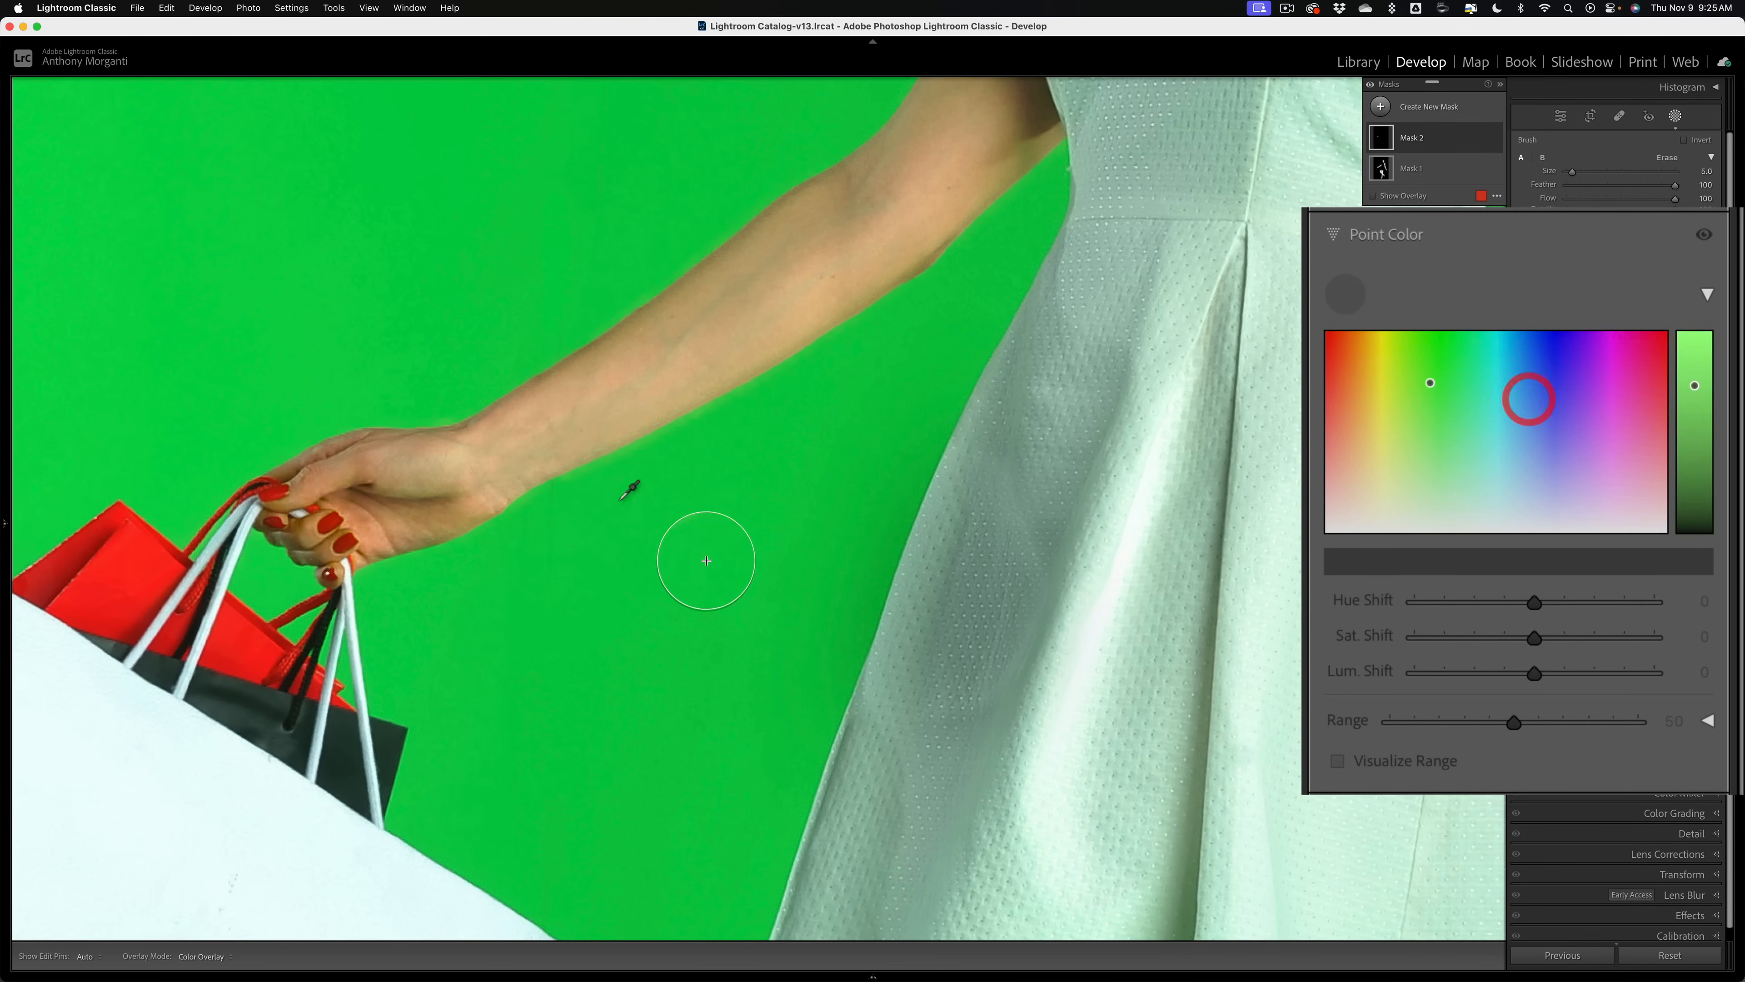
pyautogui.click(426, 535)
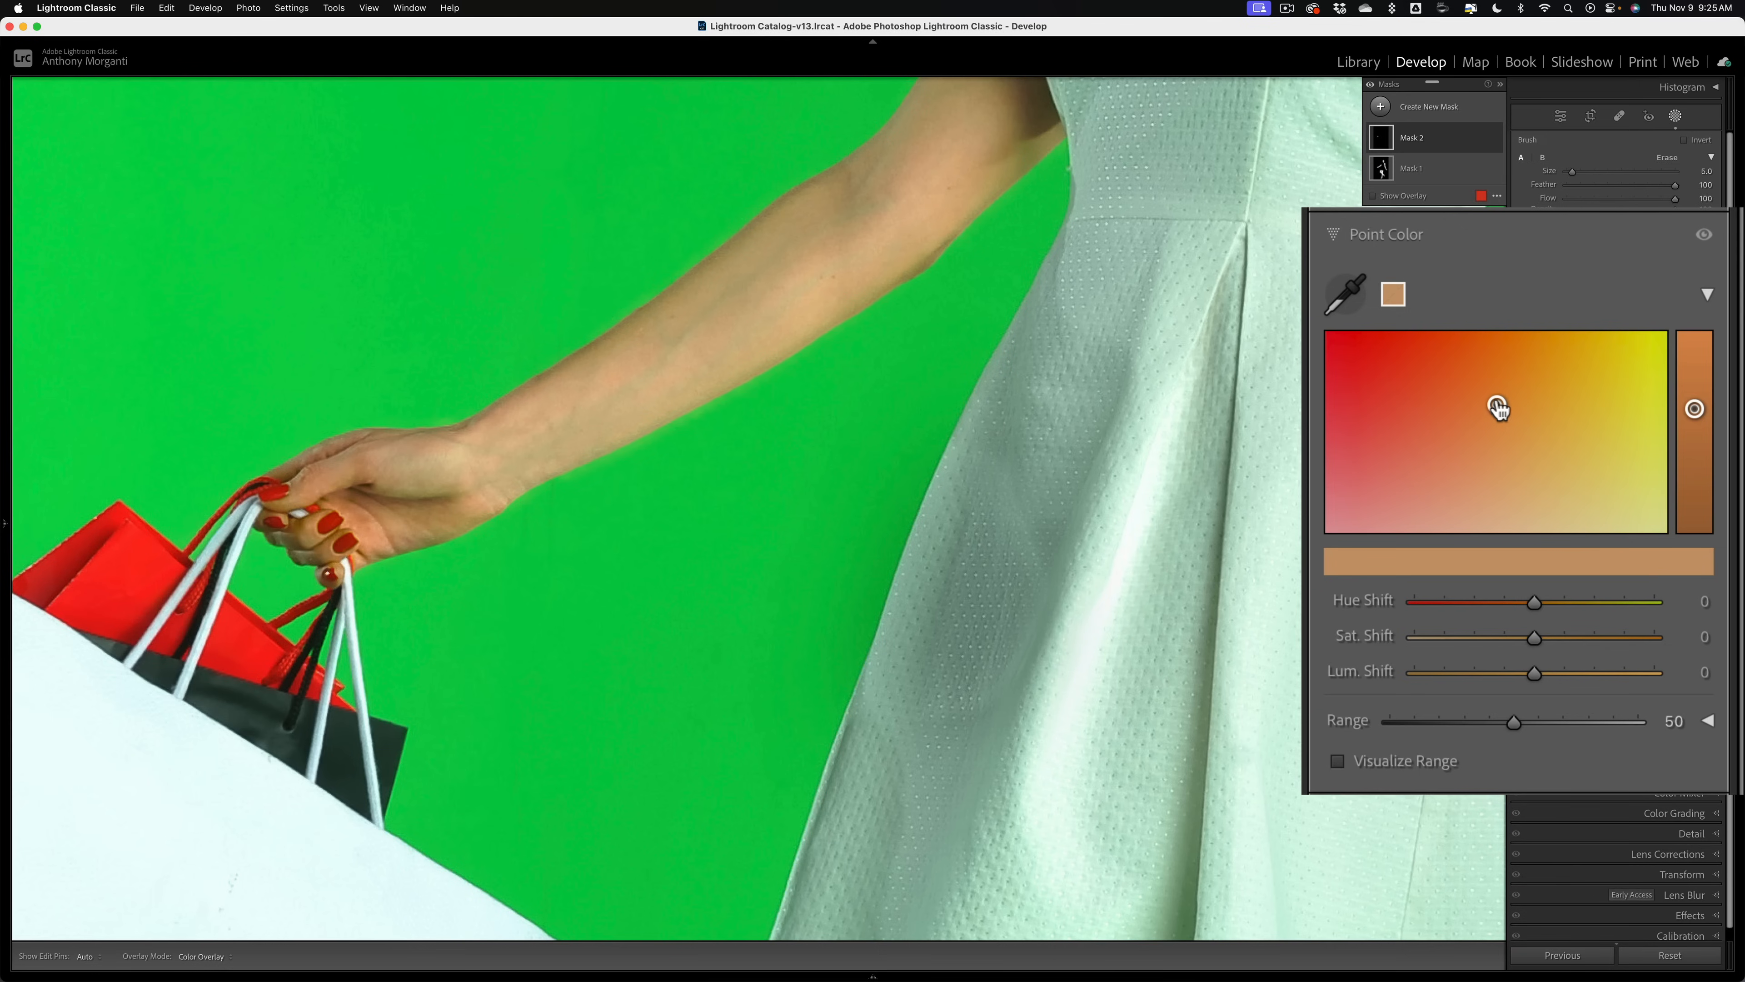
pyautogui.moveTo(1495, 402)
pyautogui.mouseDown()
pyautogui.moveTo(1450, 407)
pyautogui.moveTo(1529, 412)
pyautogui.mouseUp()
pyautogui.moveTo(1529, 680); pyautogui.dragTo(1554, 678)
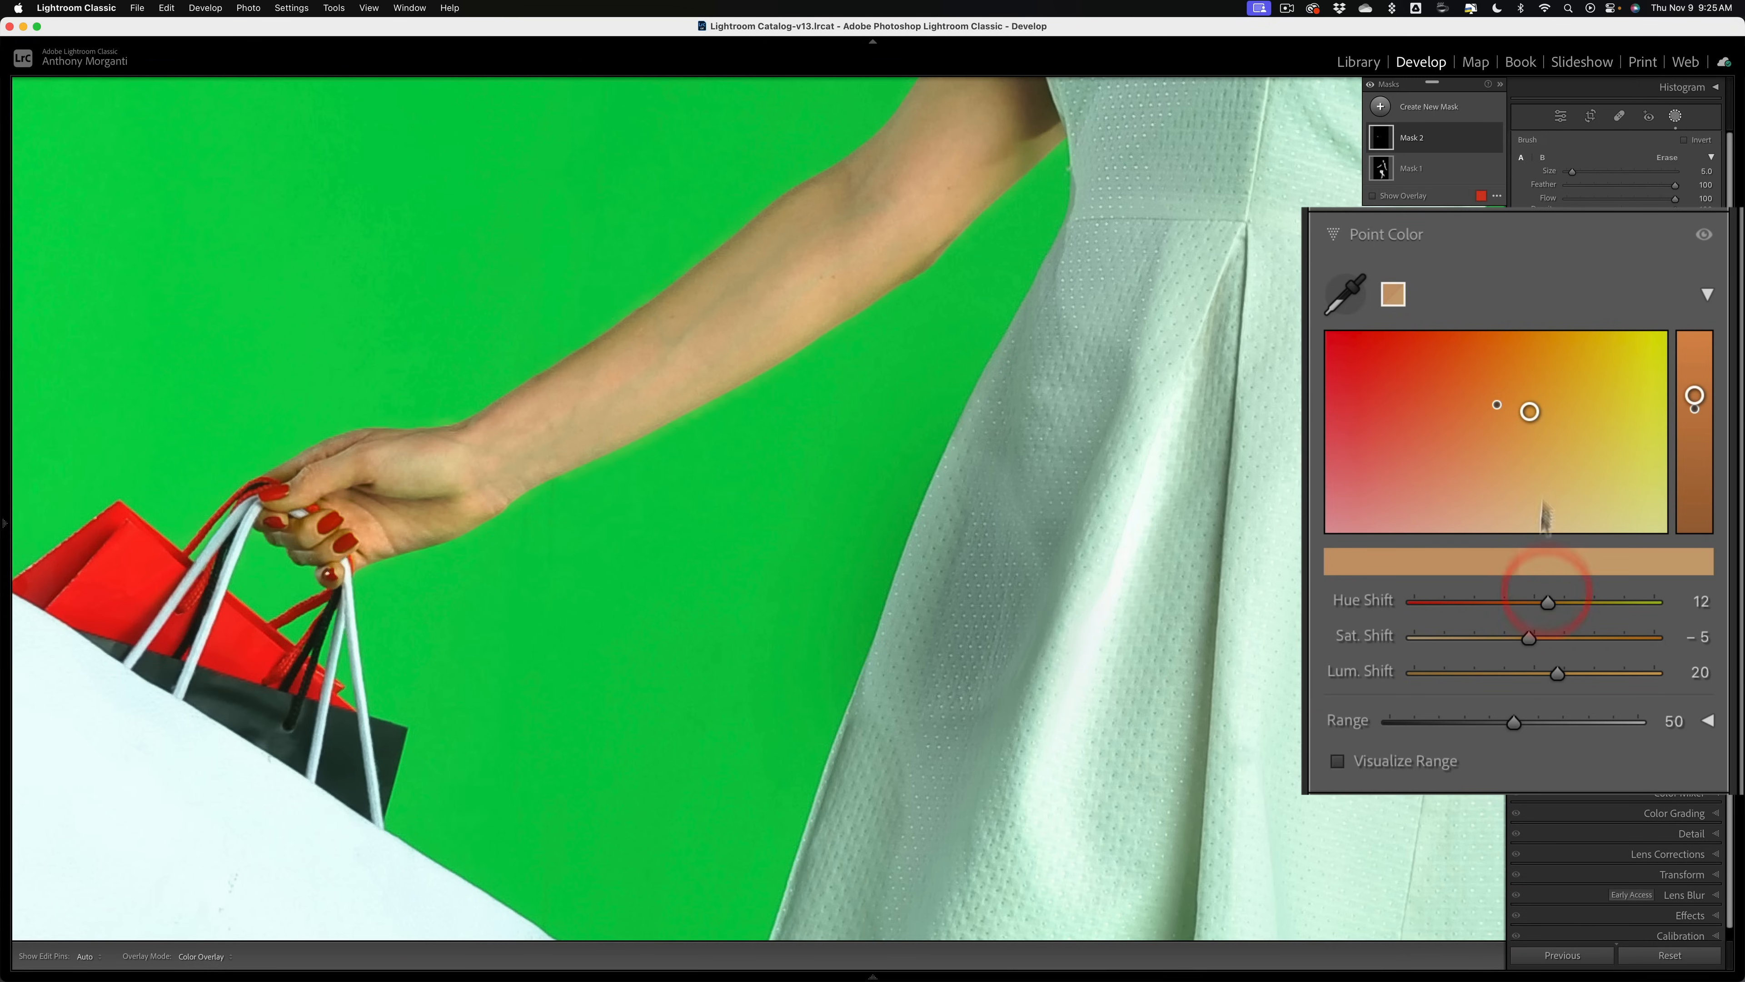
pyautogui.moveTo(1531, 411); pyautogui.dragTo(1554, 449)
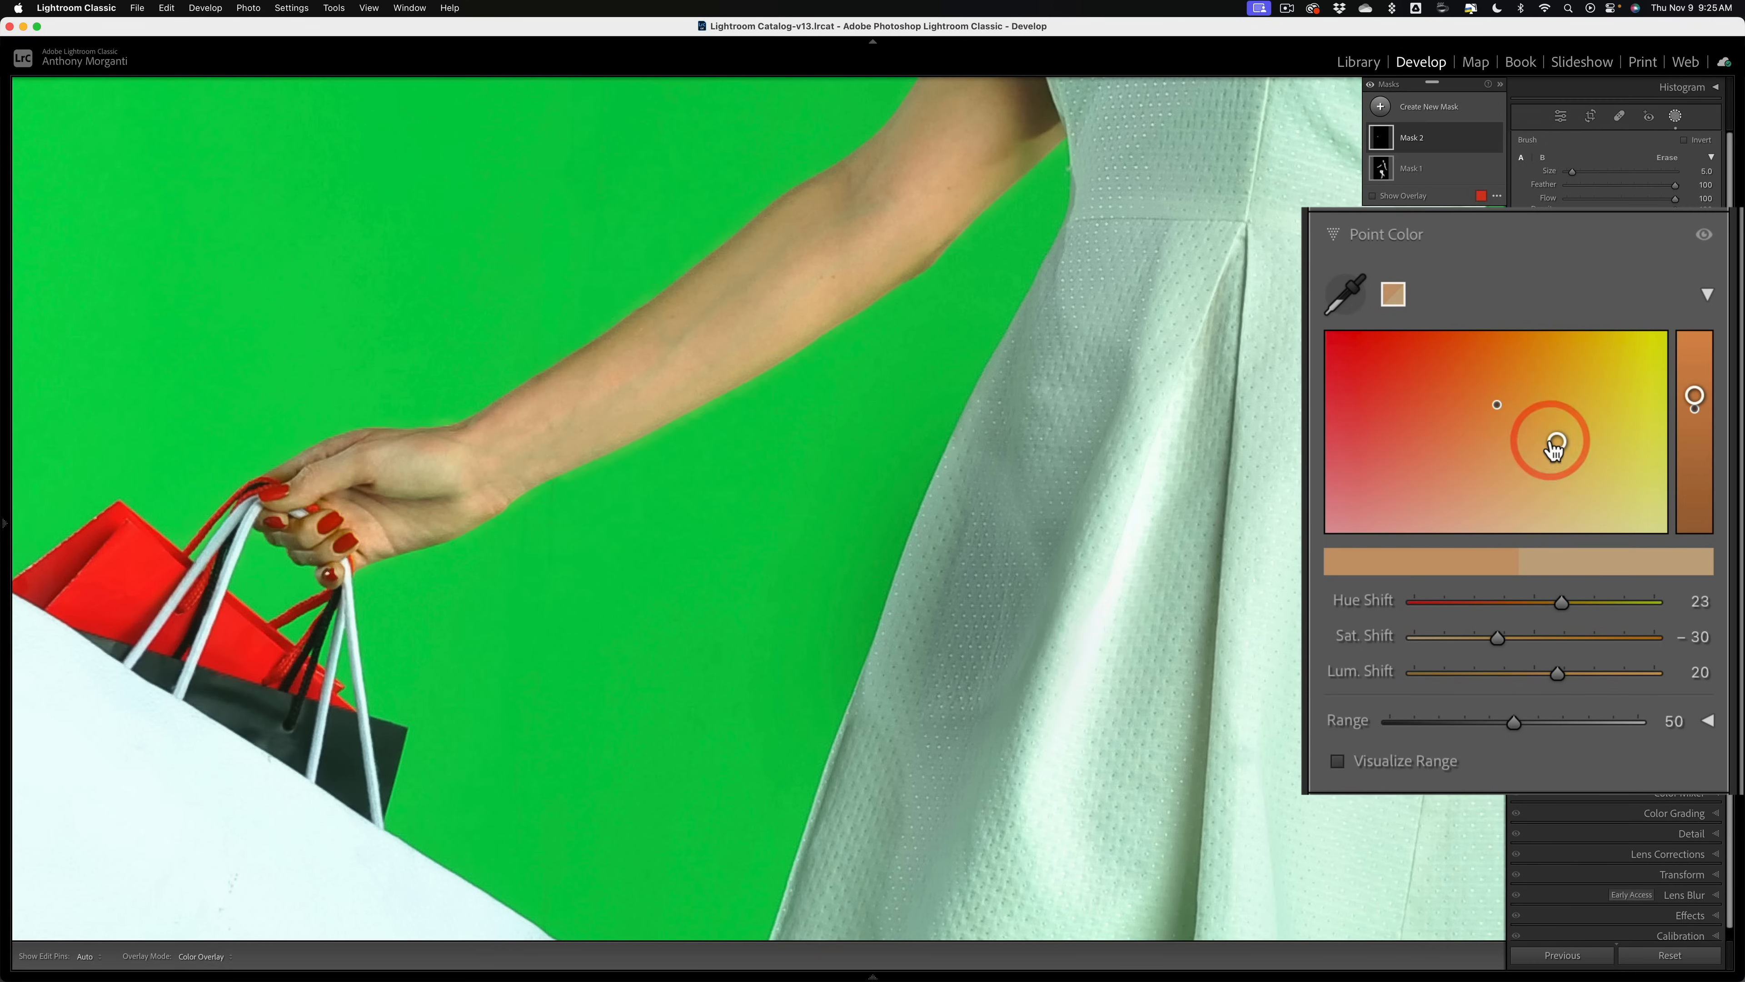
# Fit the whole photo in view, close masking and compare the before and after versions.
pyautogui.press('super')
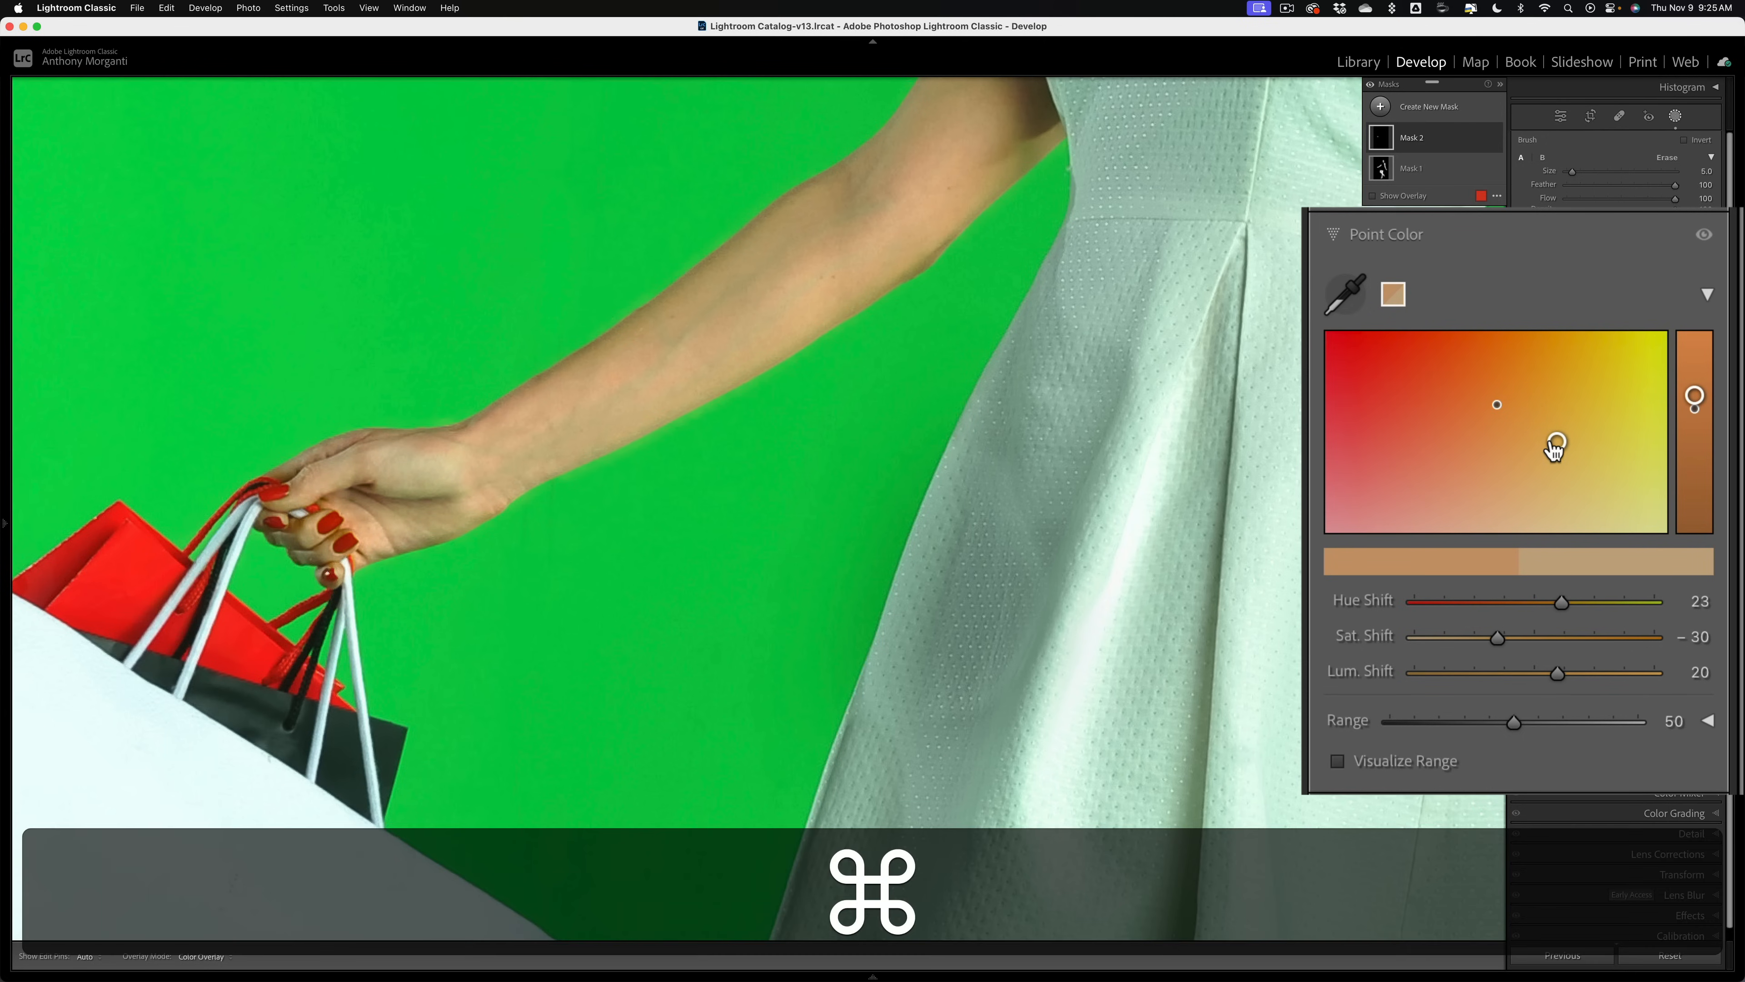
pyautogui.press('super+minus')
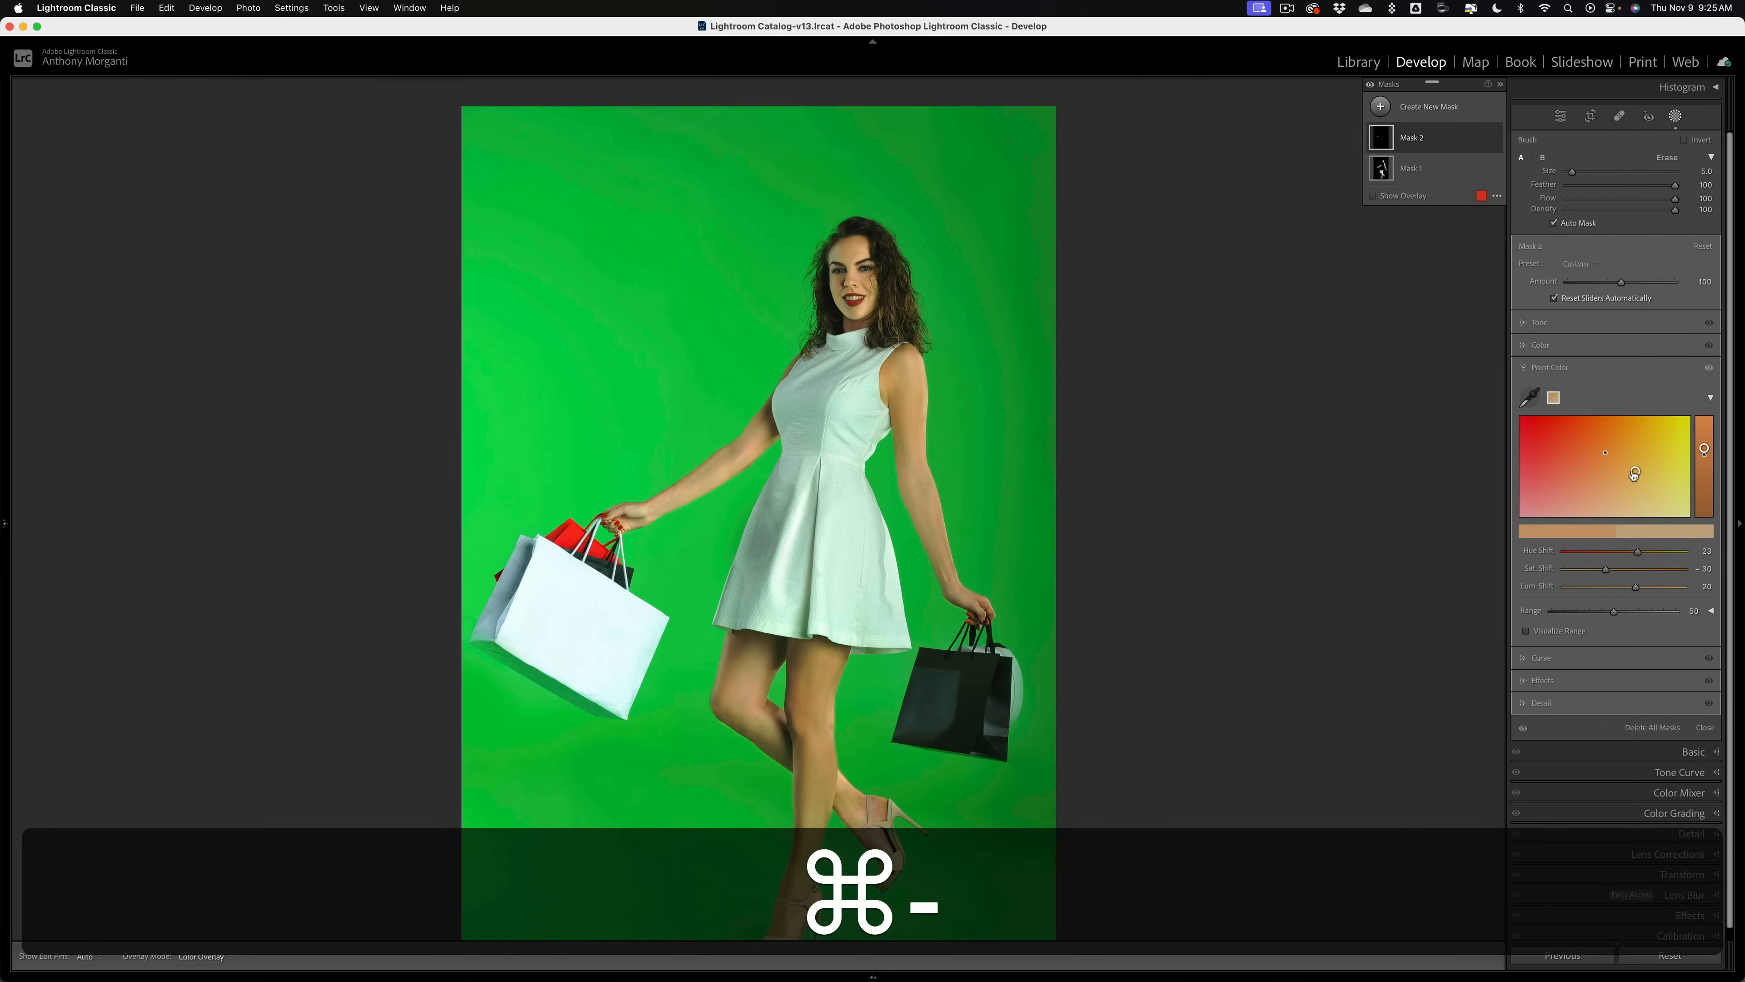
pyautogui.press('super+minus')
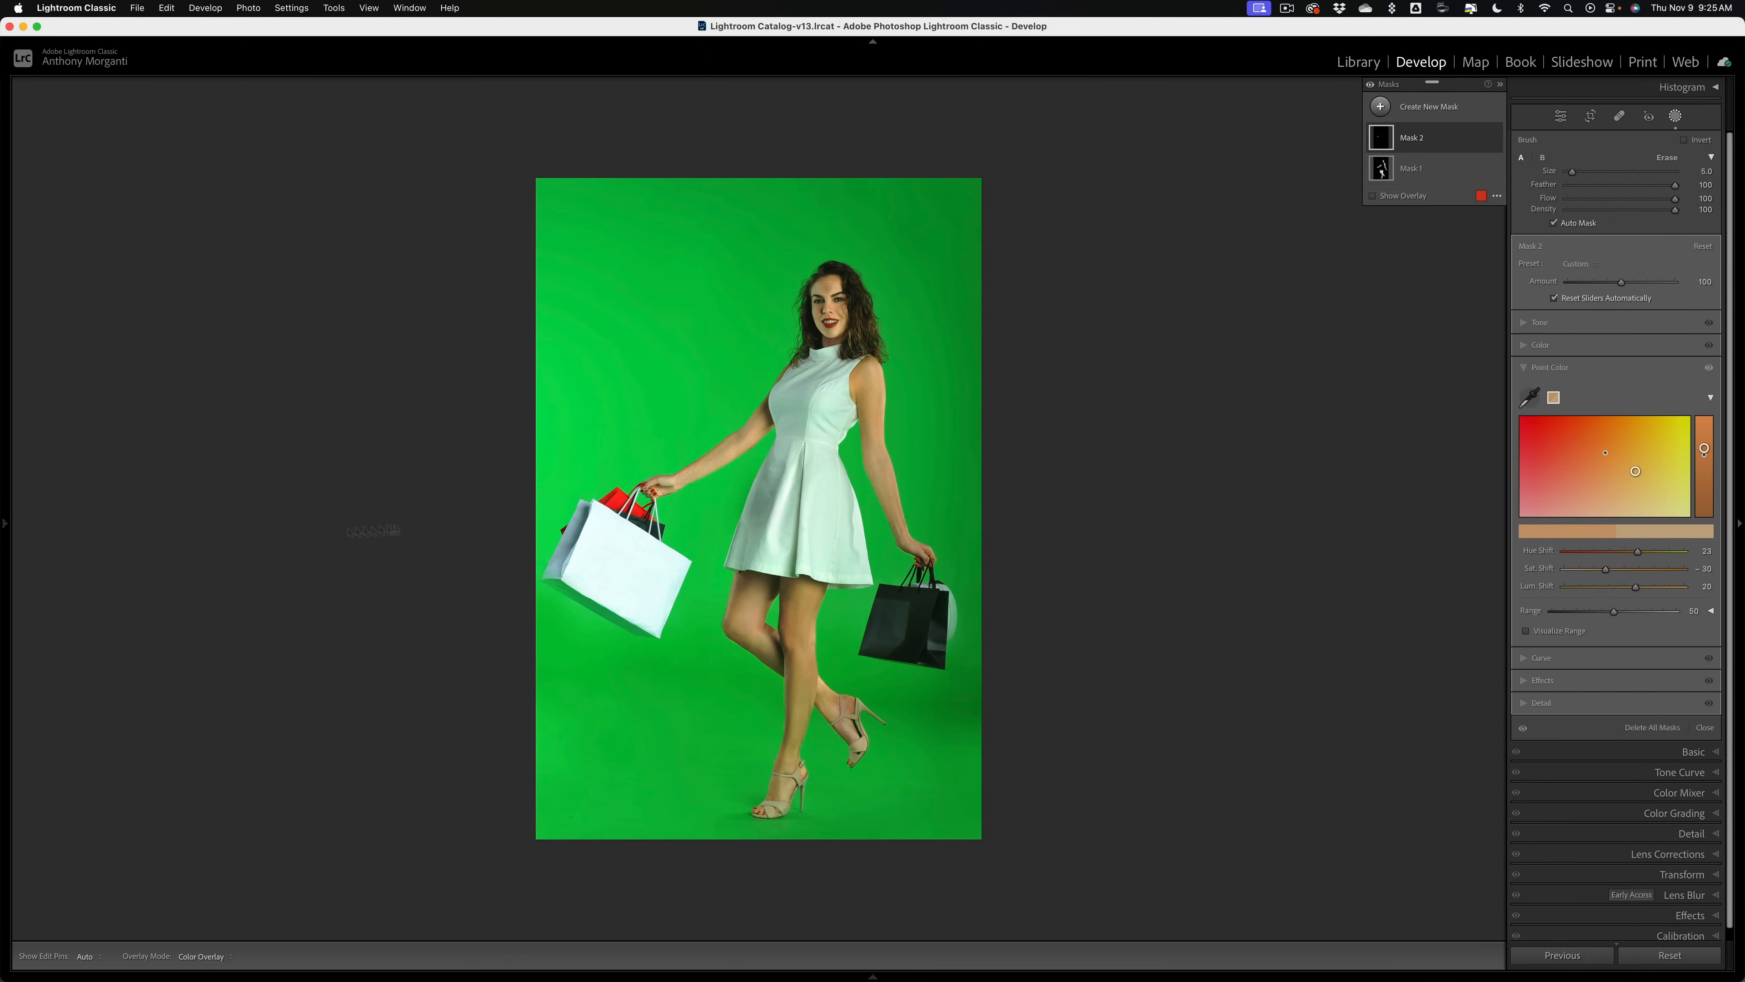
pyautogui.moveTo(4, 529)
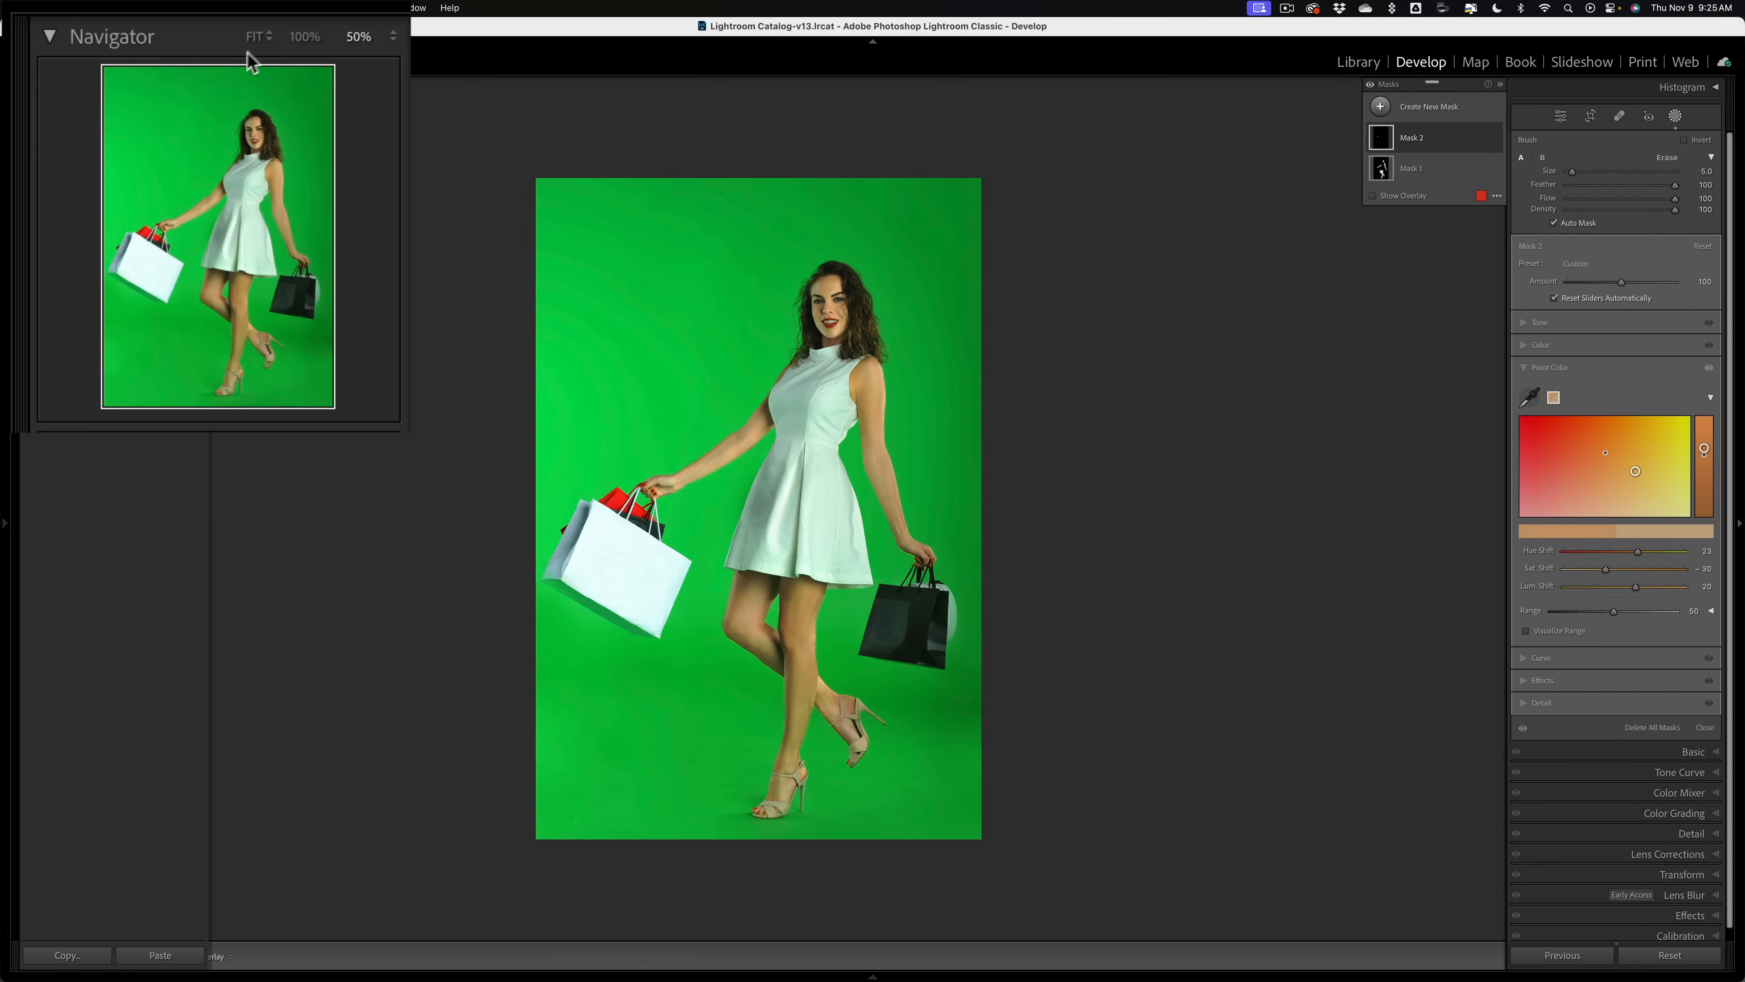
pyautogui.click(132, 88)
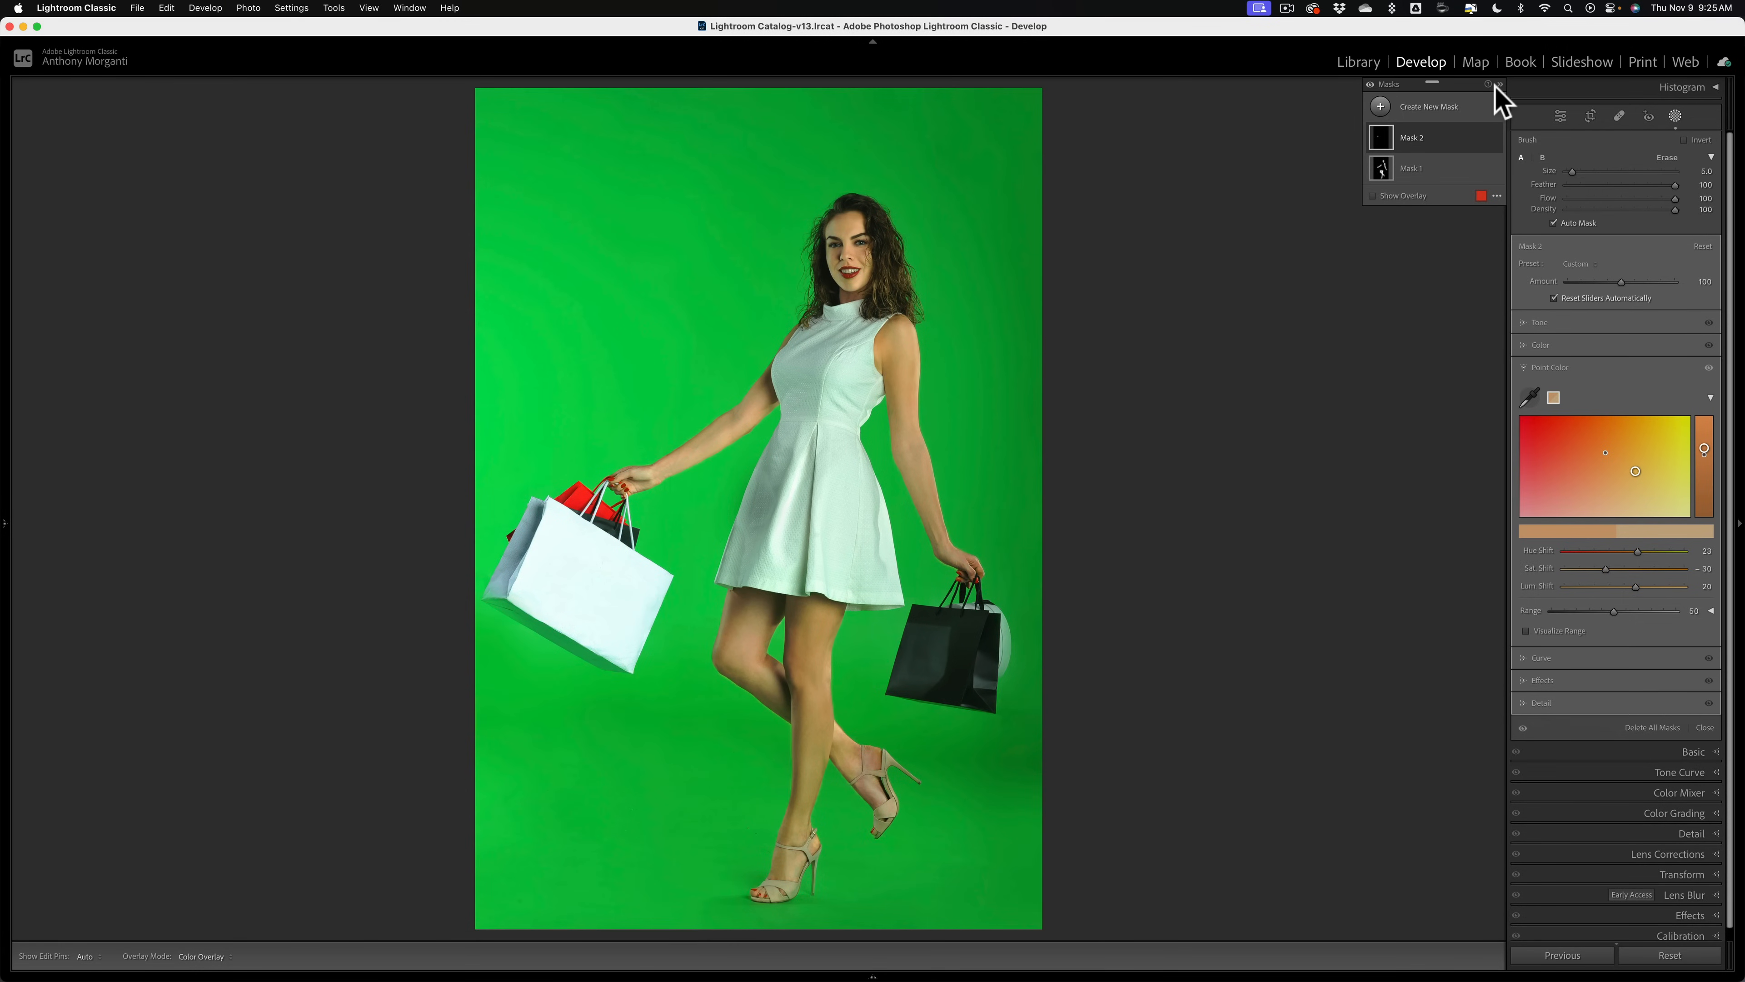
pyautogui.click(1675, 117)
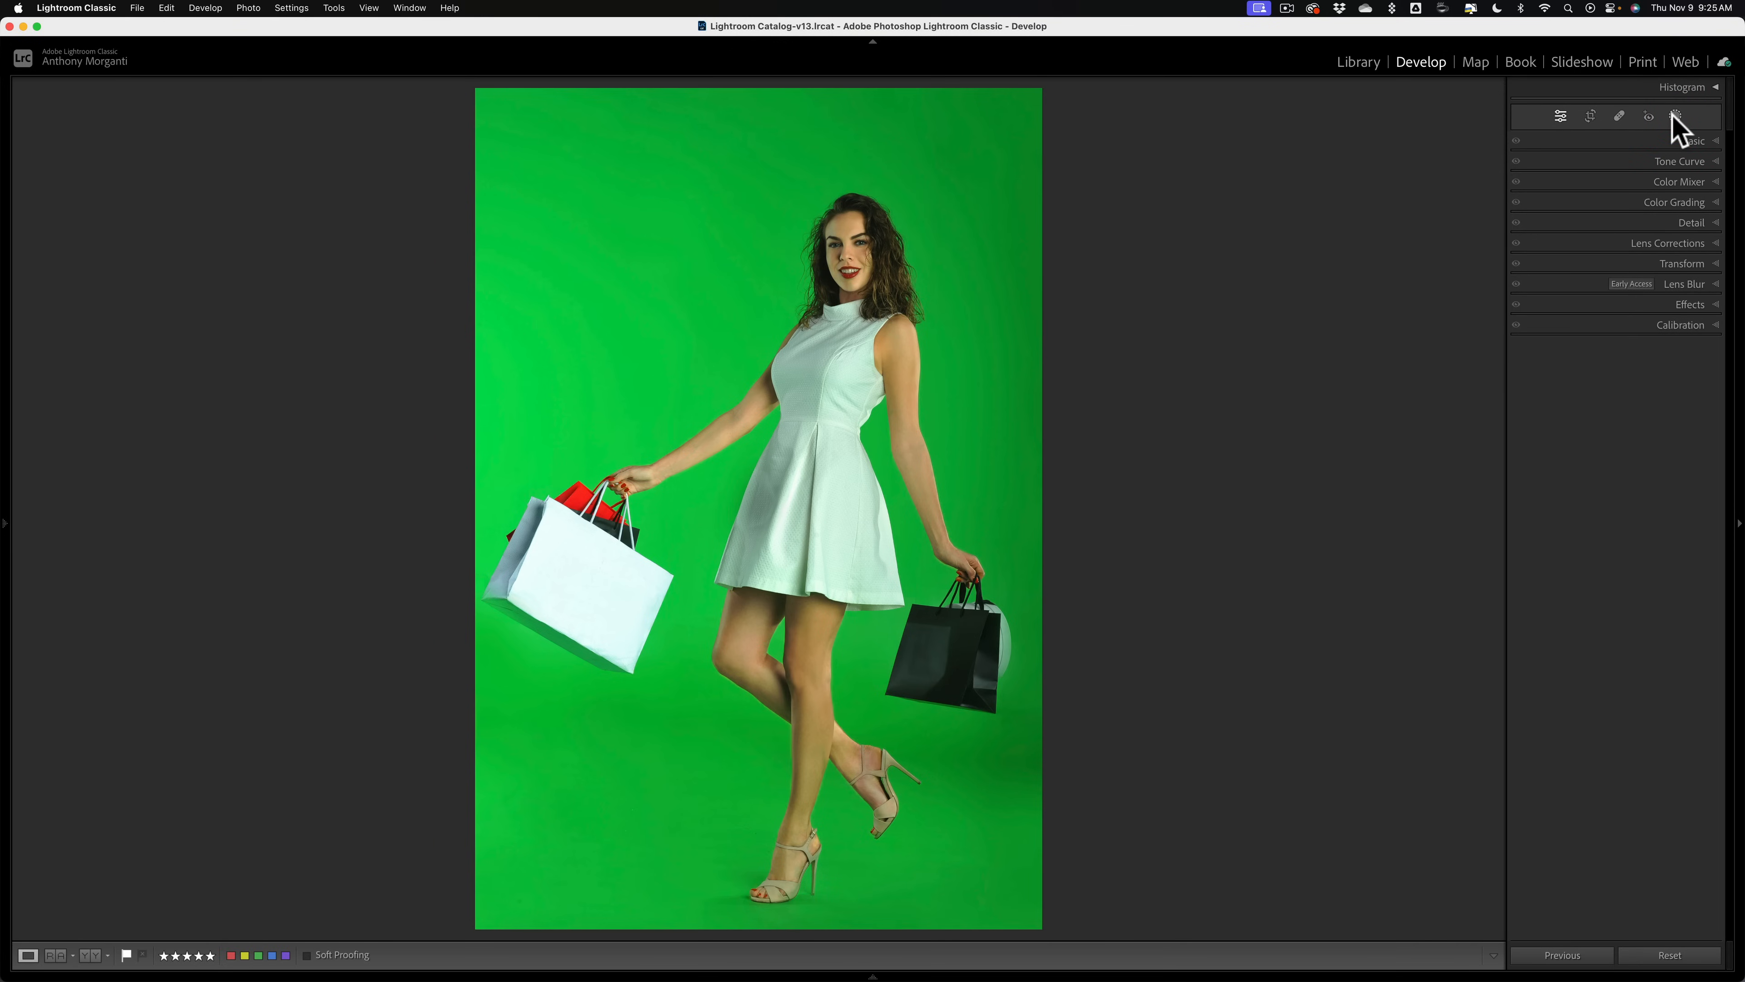
pyautogui.press('\\')
pyautogui.press('\\')
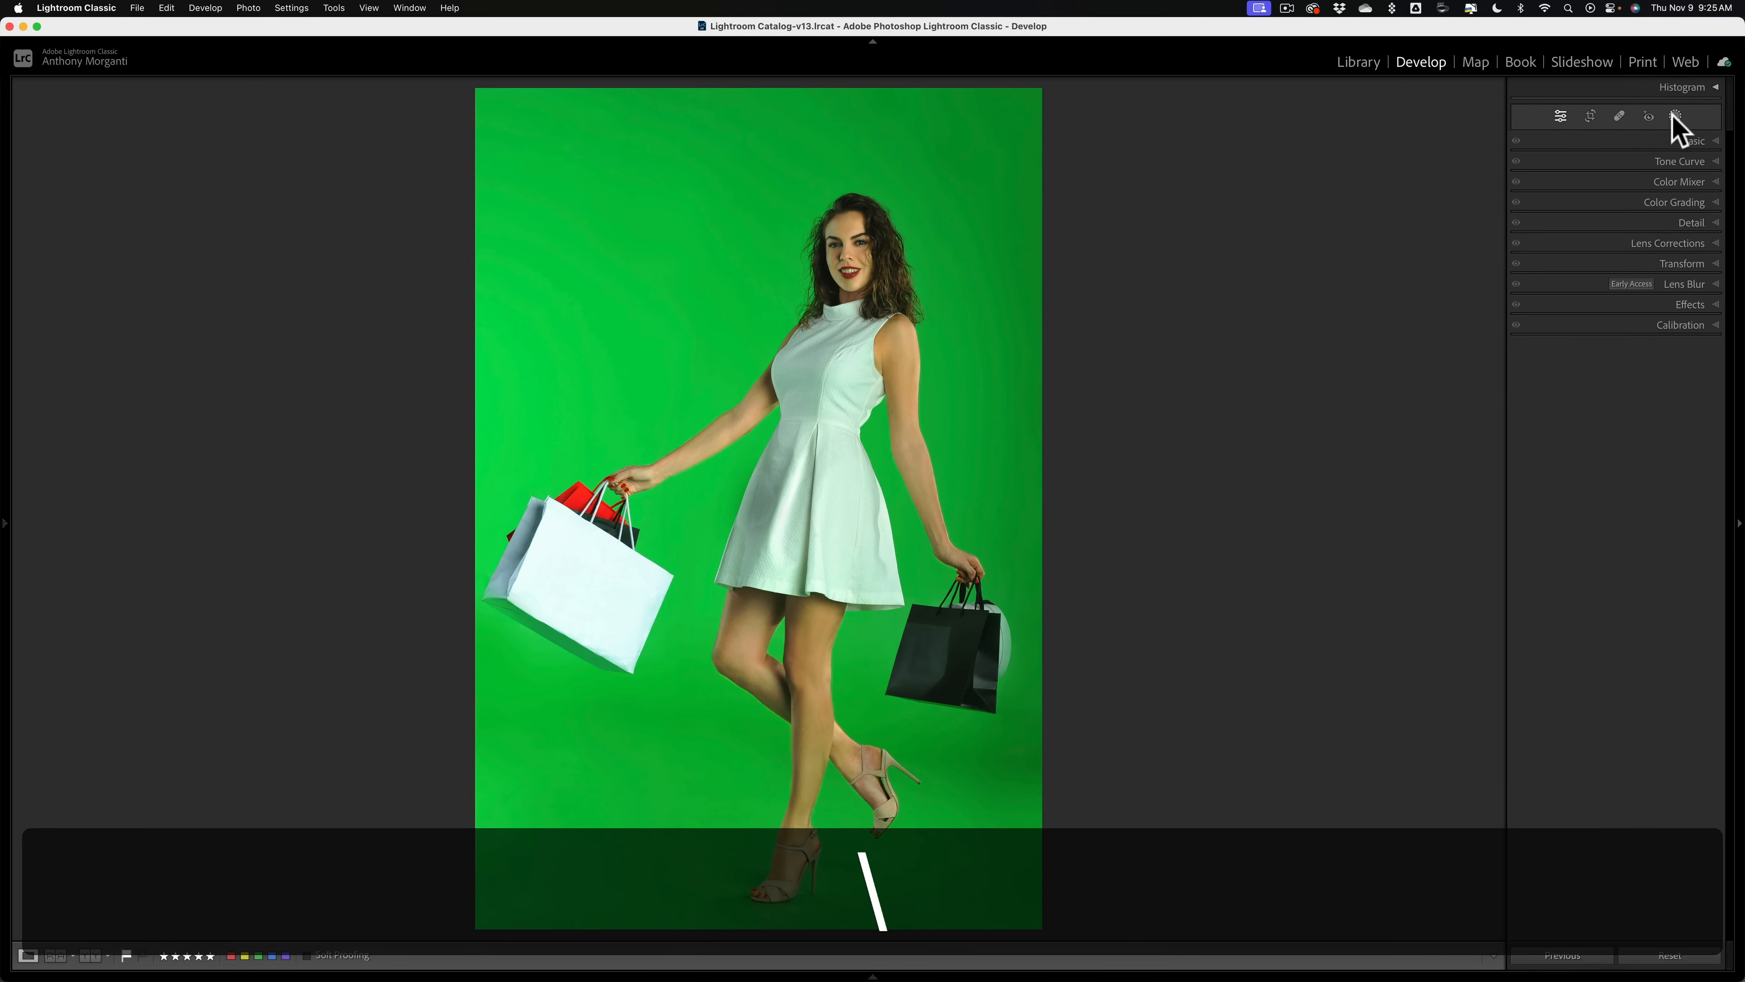
pyautogui.press('\\')
pyautogui.press('\\')
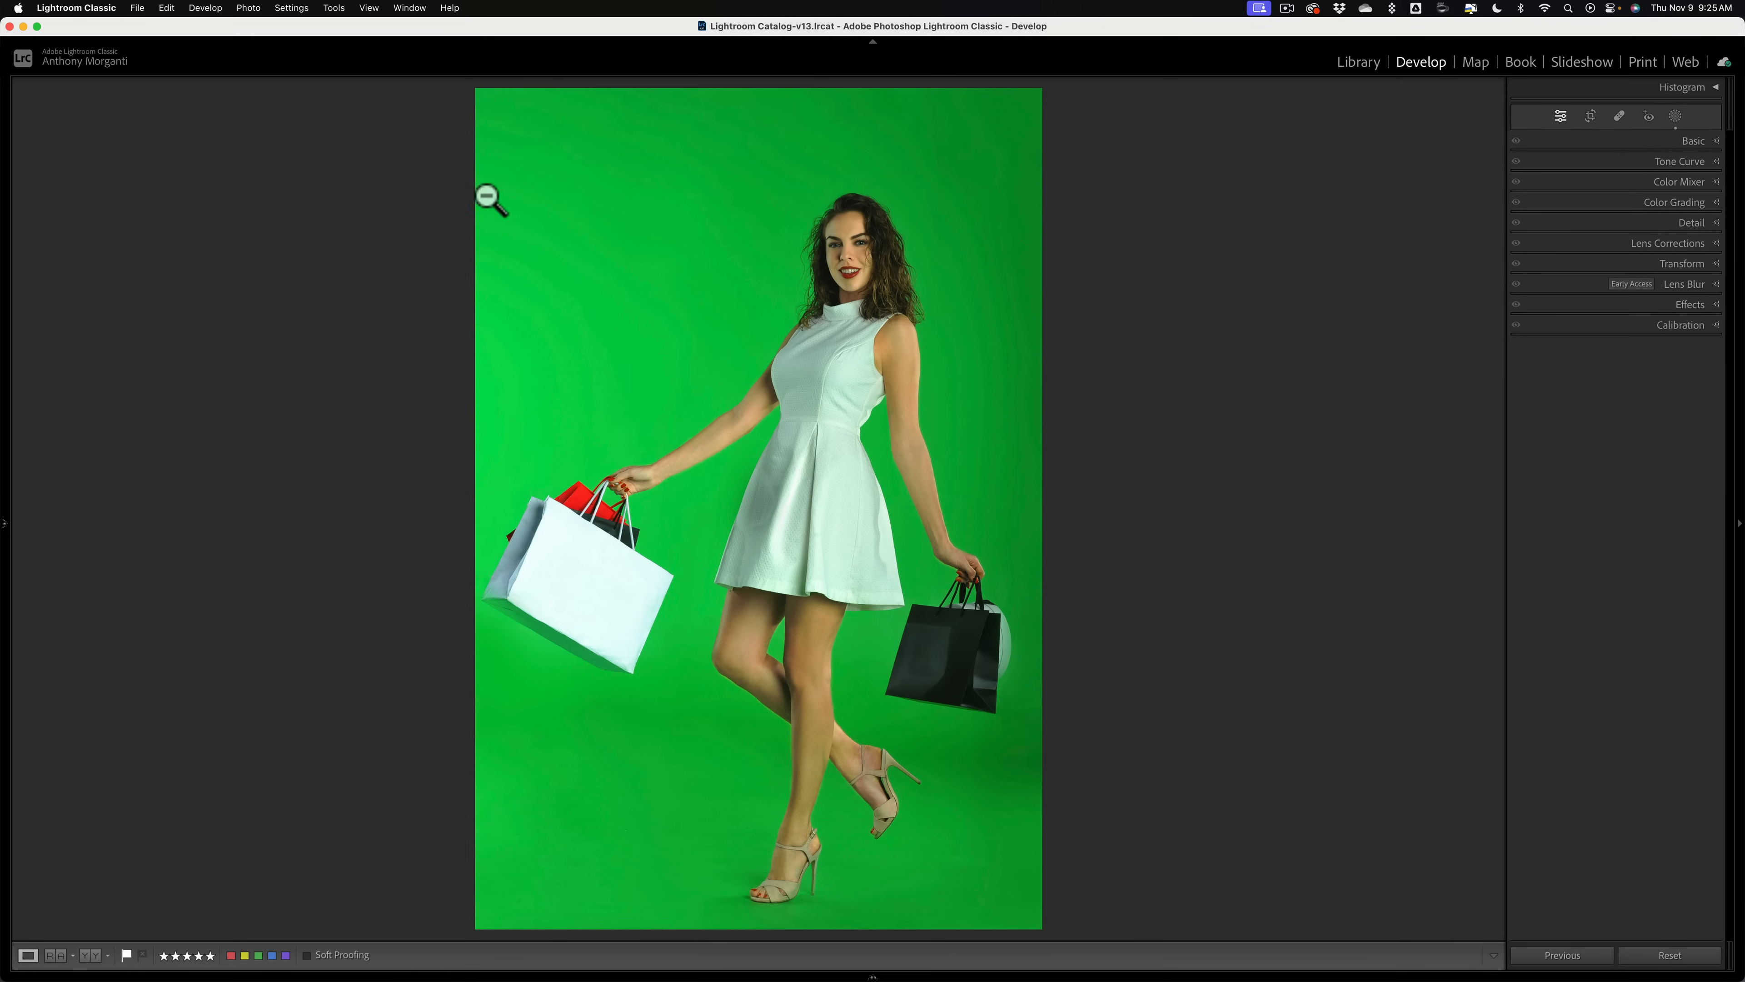
# Go to the next green-screen photo and create one people mask covering Person 1's facial skin and body skin.
pyautogui.press('Right')
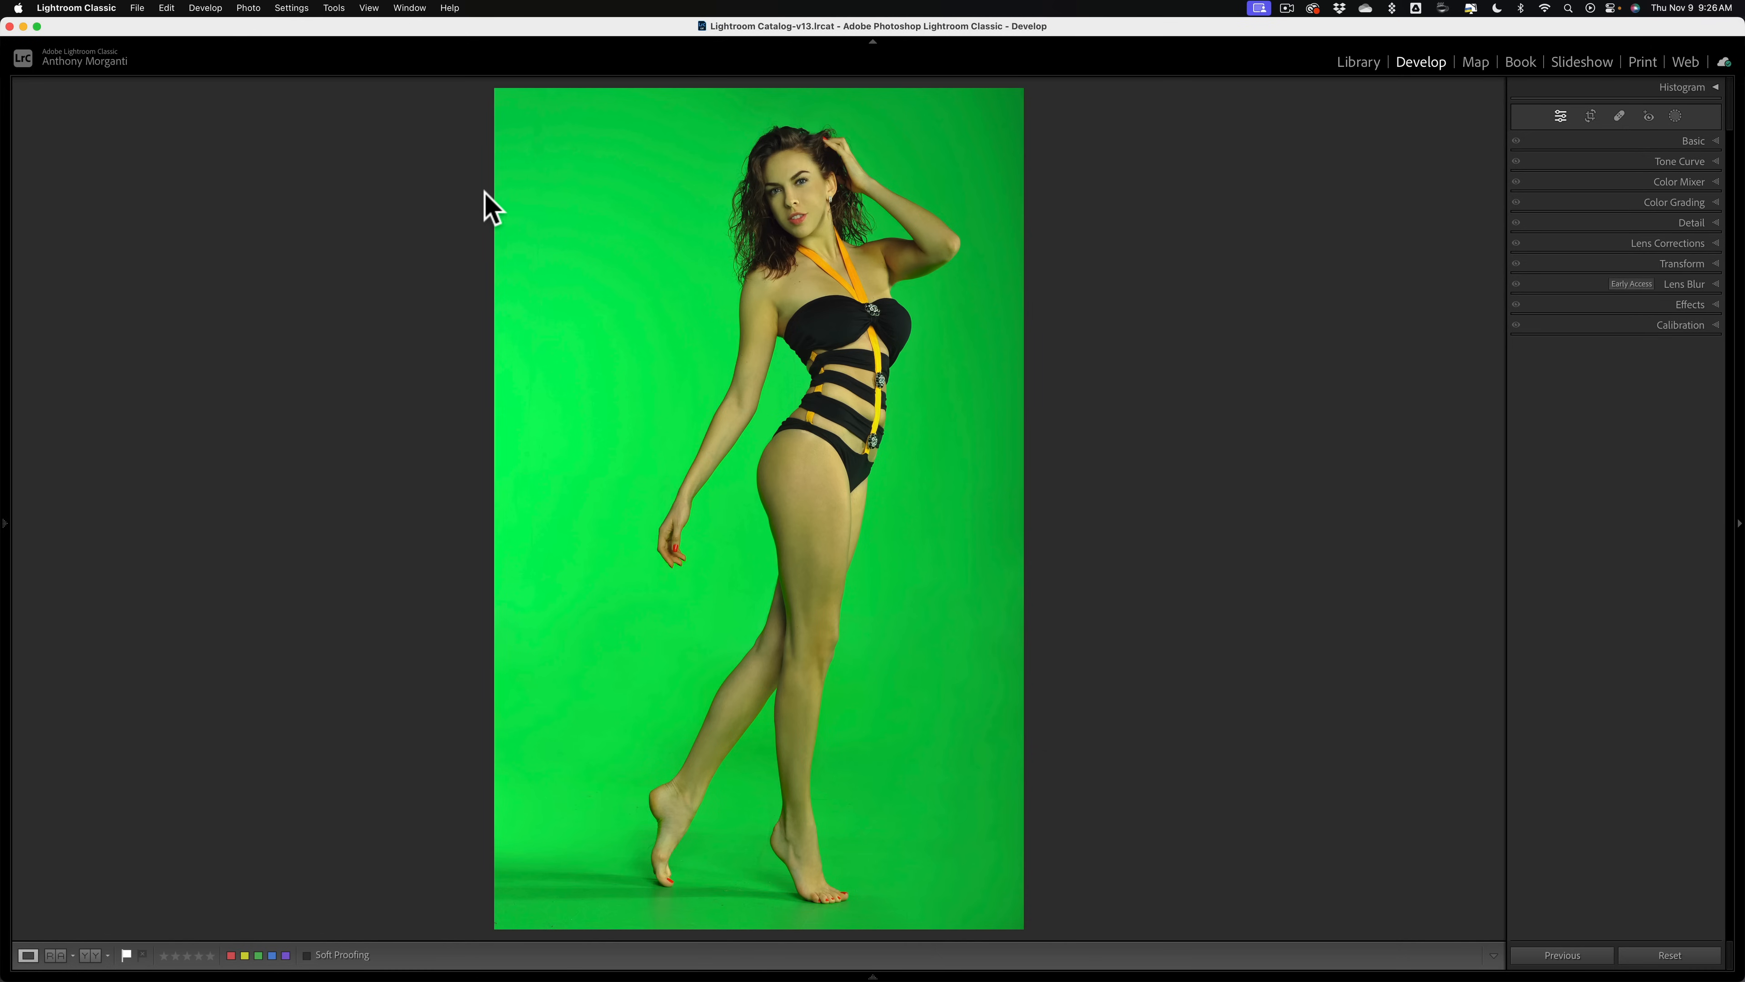
pyautogui.click(1674, 116)
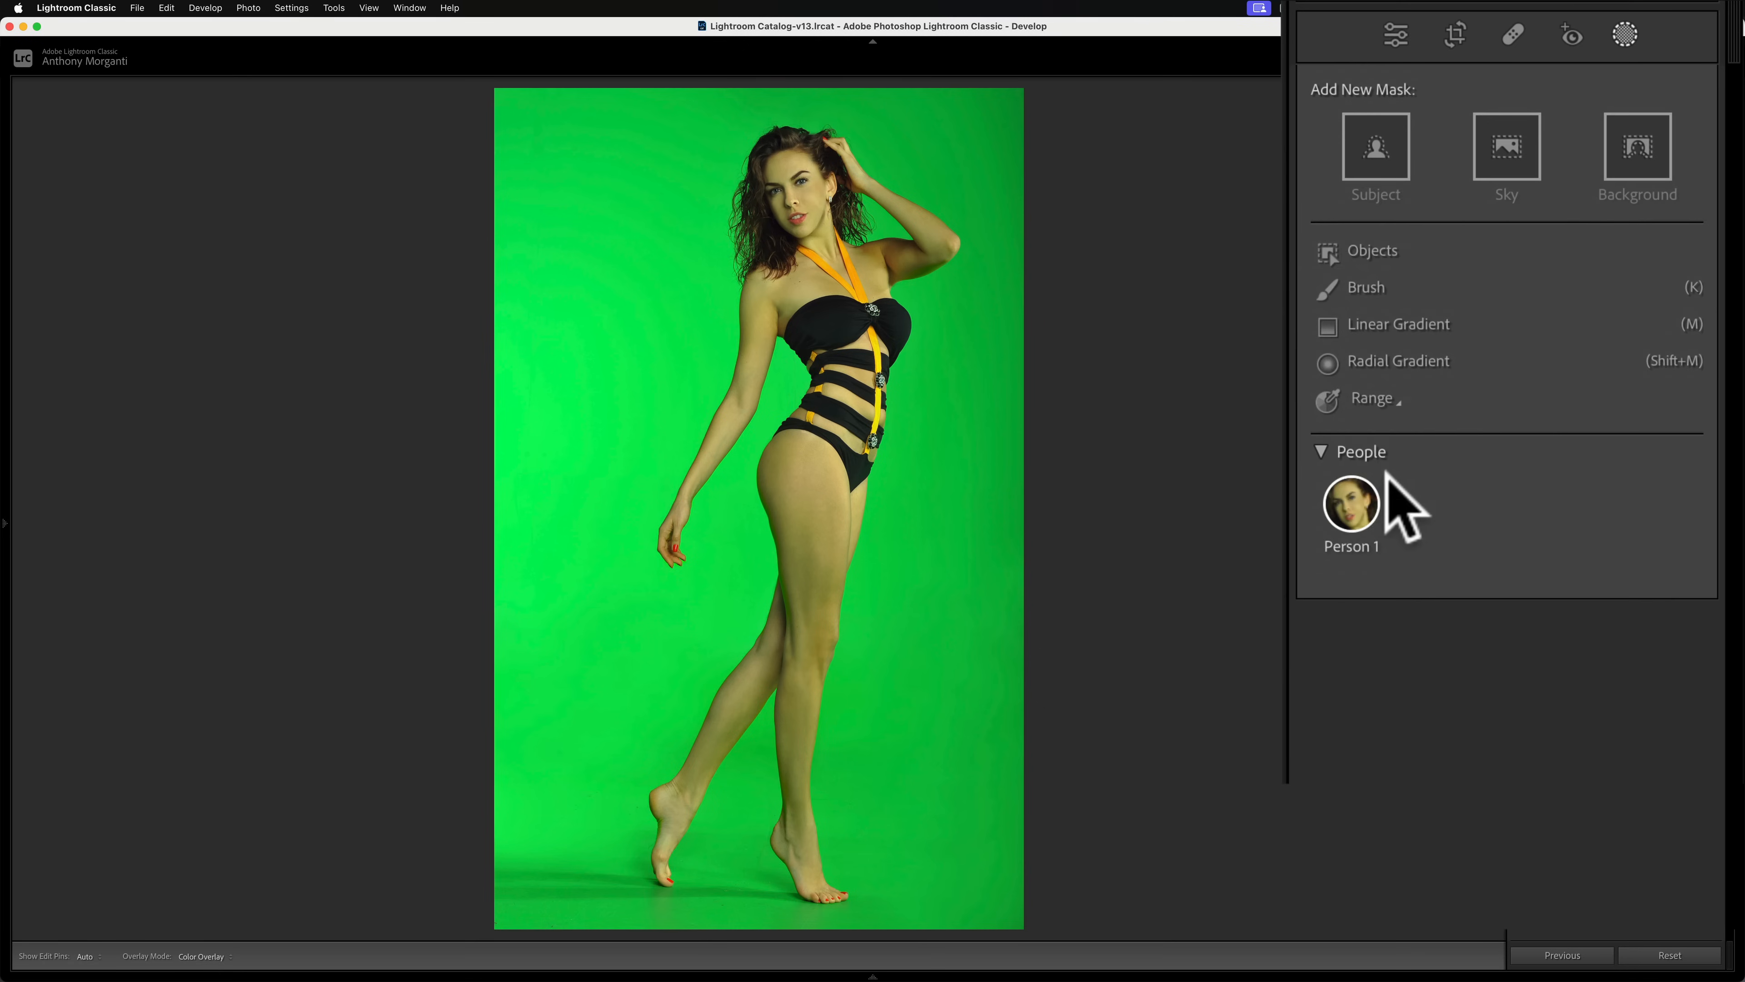
pyautogui.click(1538, 344)
pyautogui.click(1318, 305)
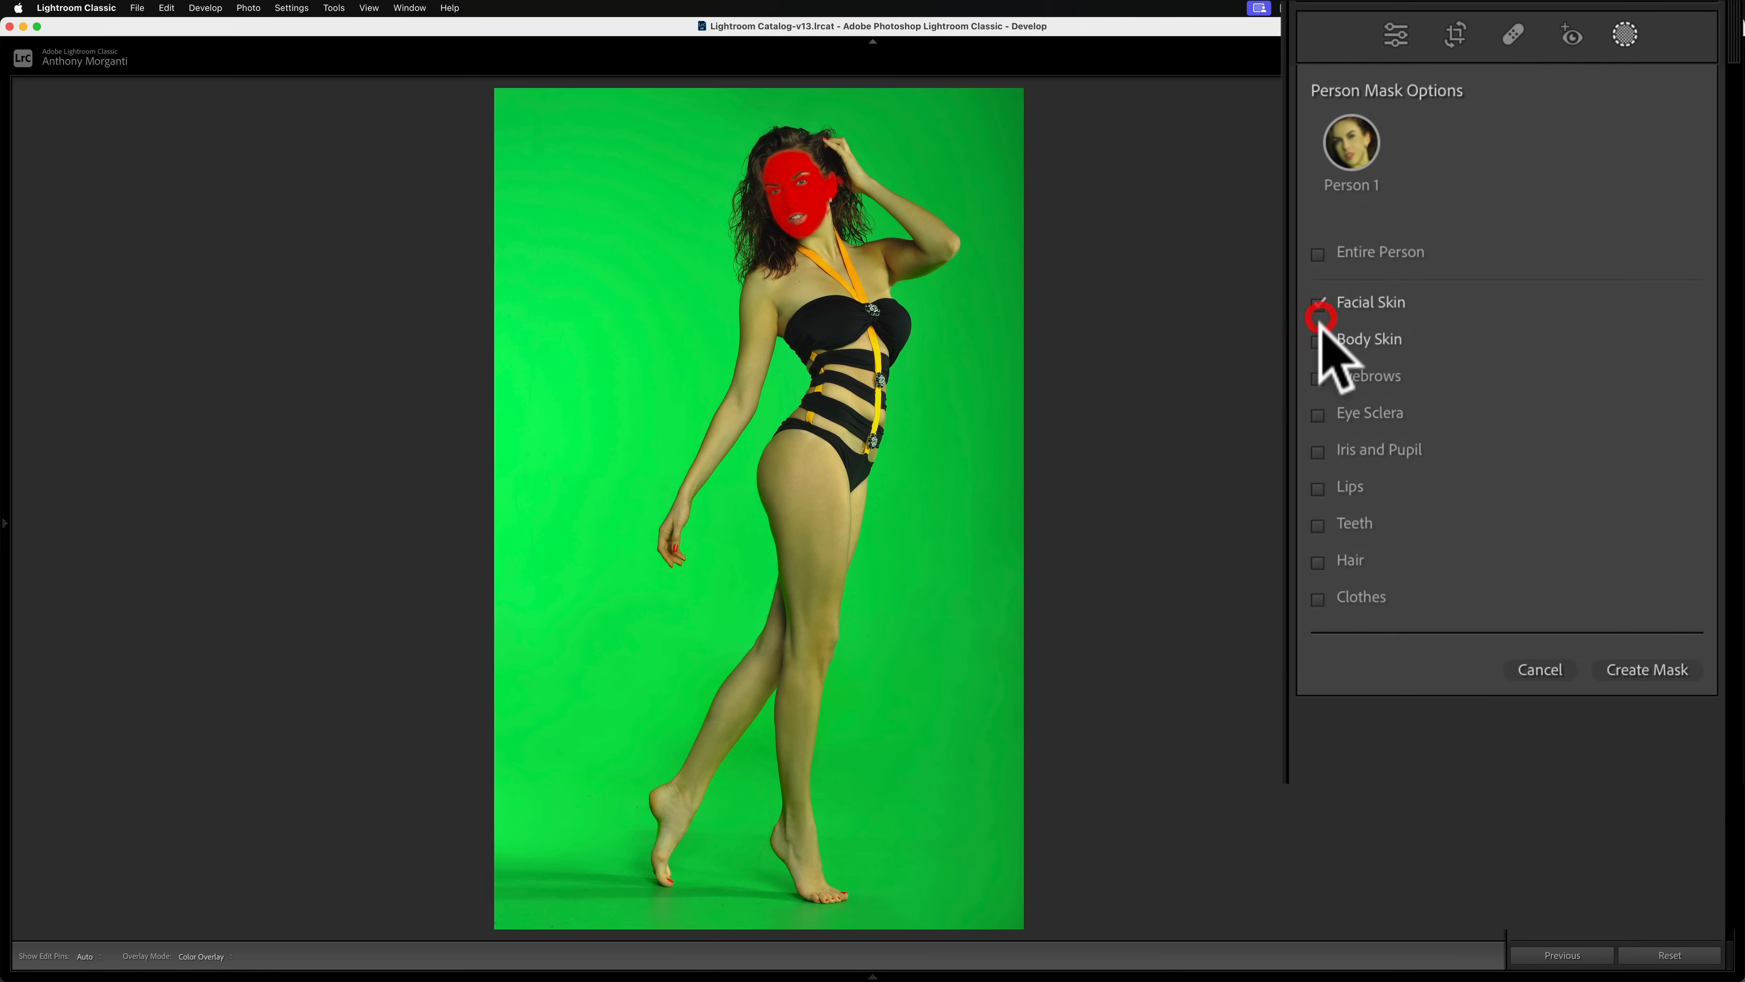
pyautogui.click(1318, 341)
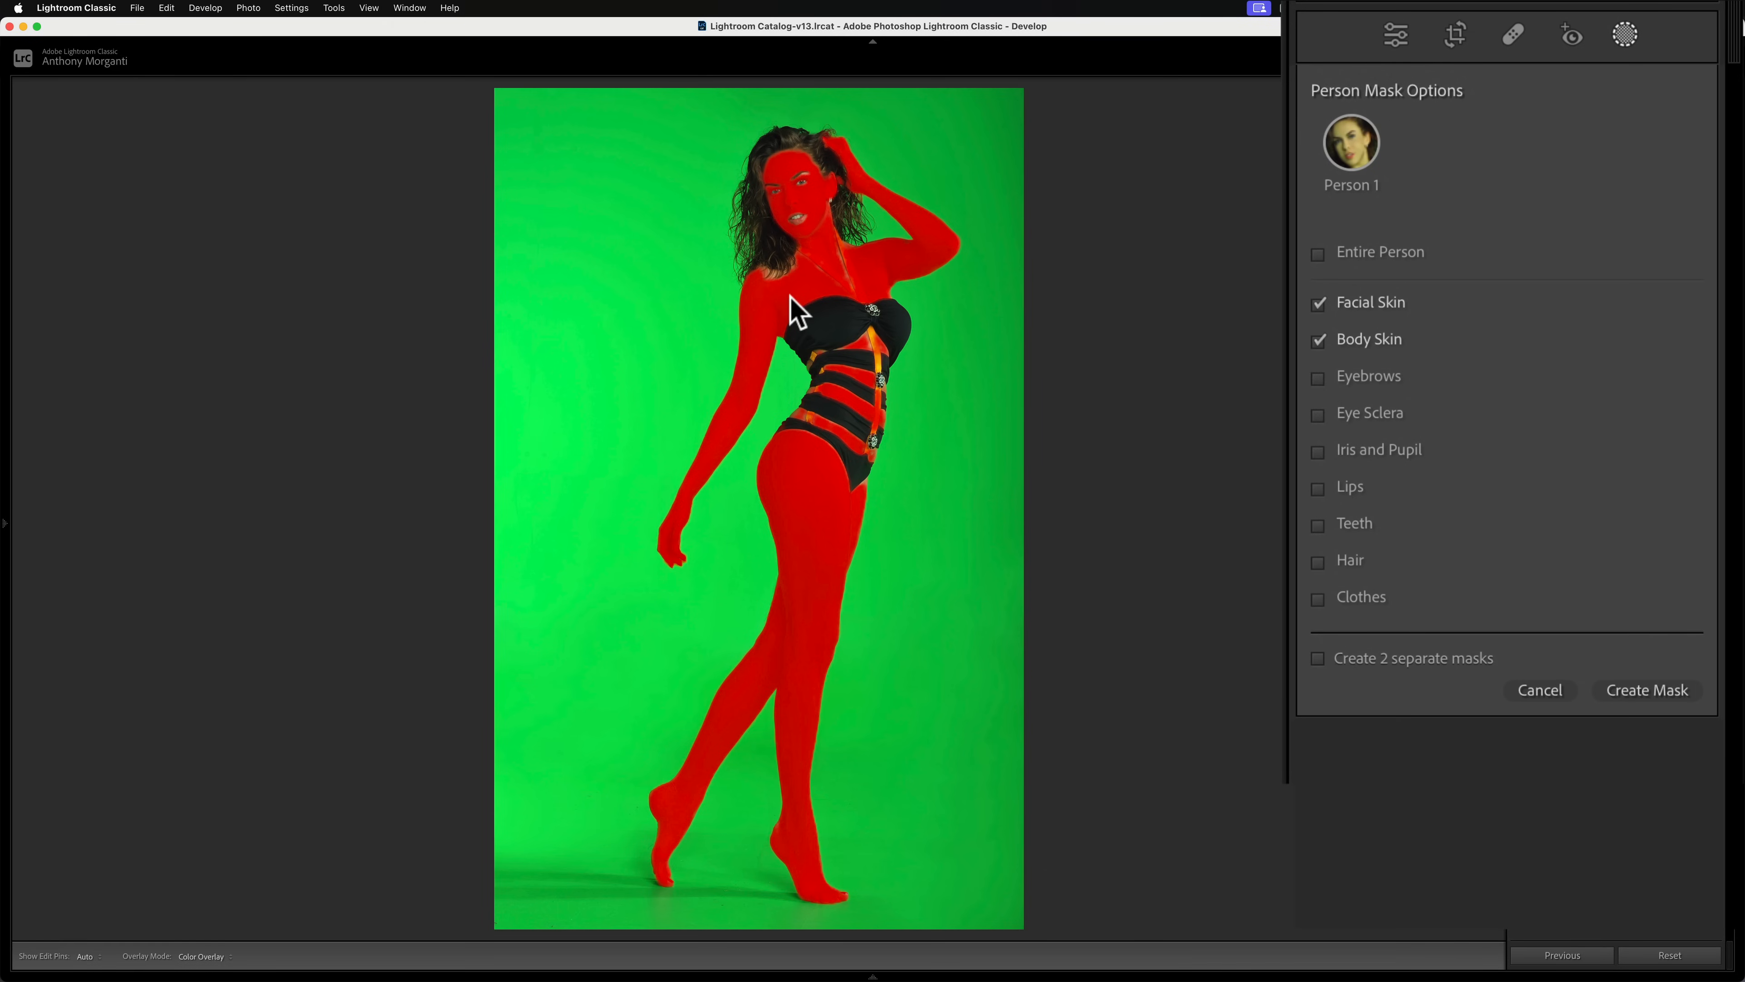
pyautogui.click(1646, 689)
# Sample the thigh skin with Point Color and set hue shift -74, saturation shift -10 and luminance shift 31.
pyautogui.click(1336, 427)
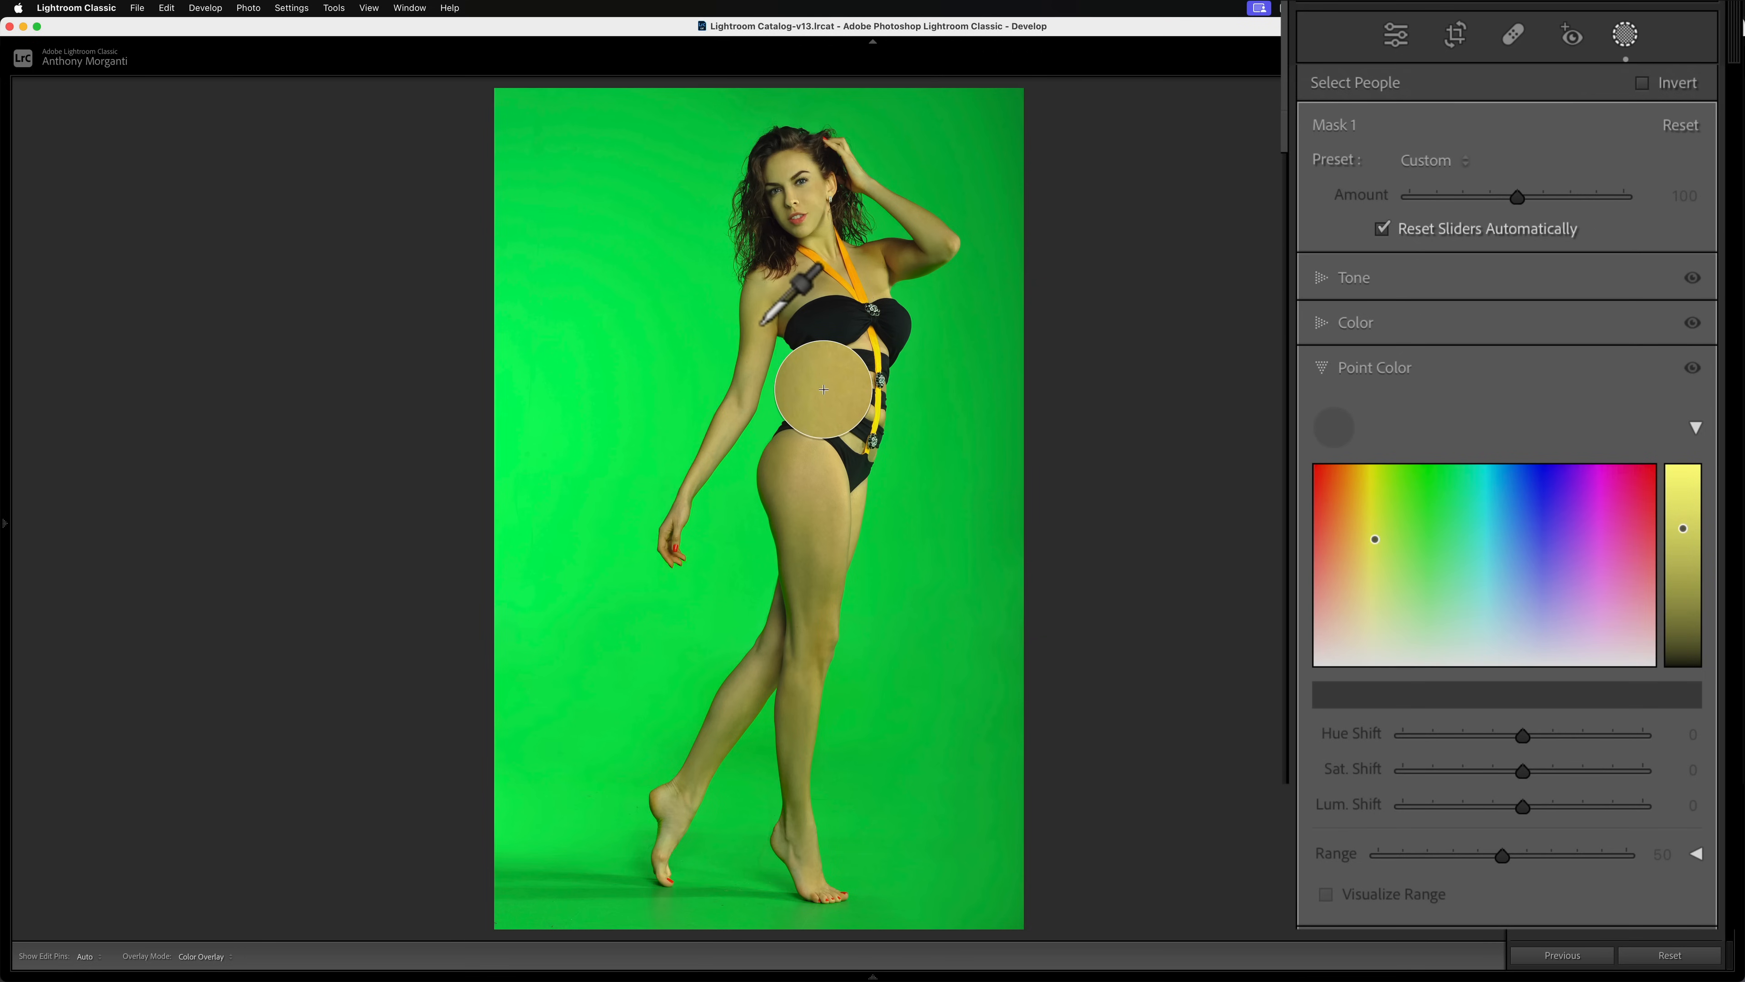
pyautogui.click(813, 547)
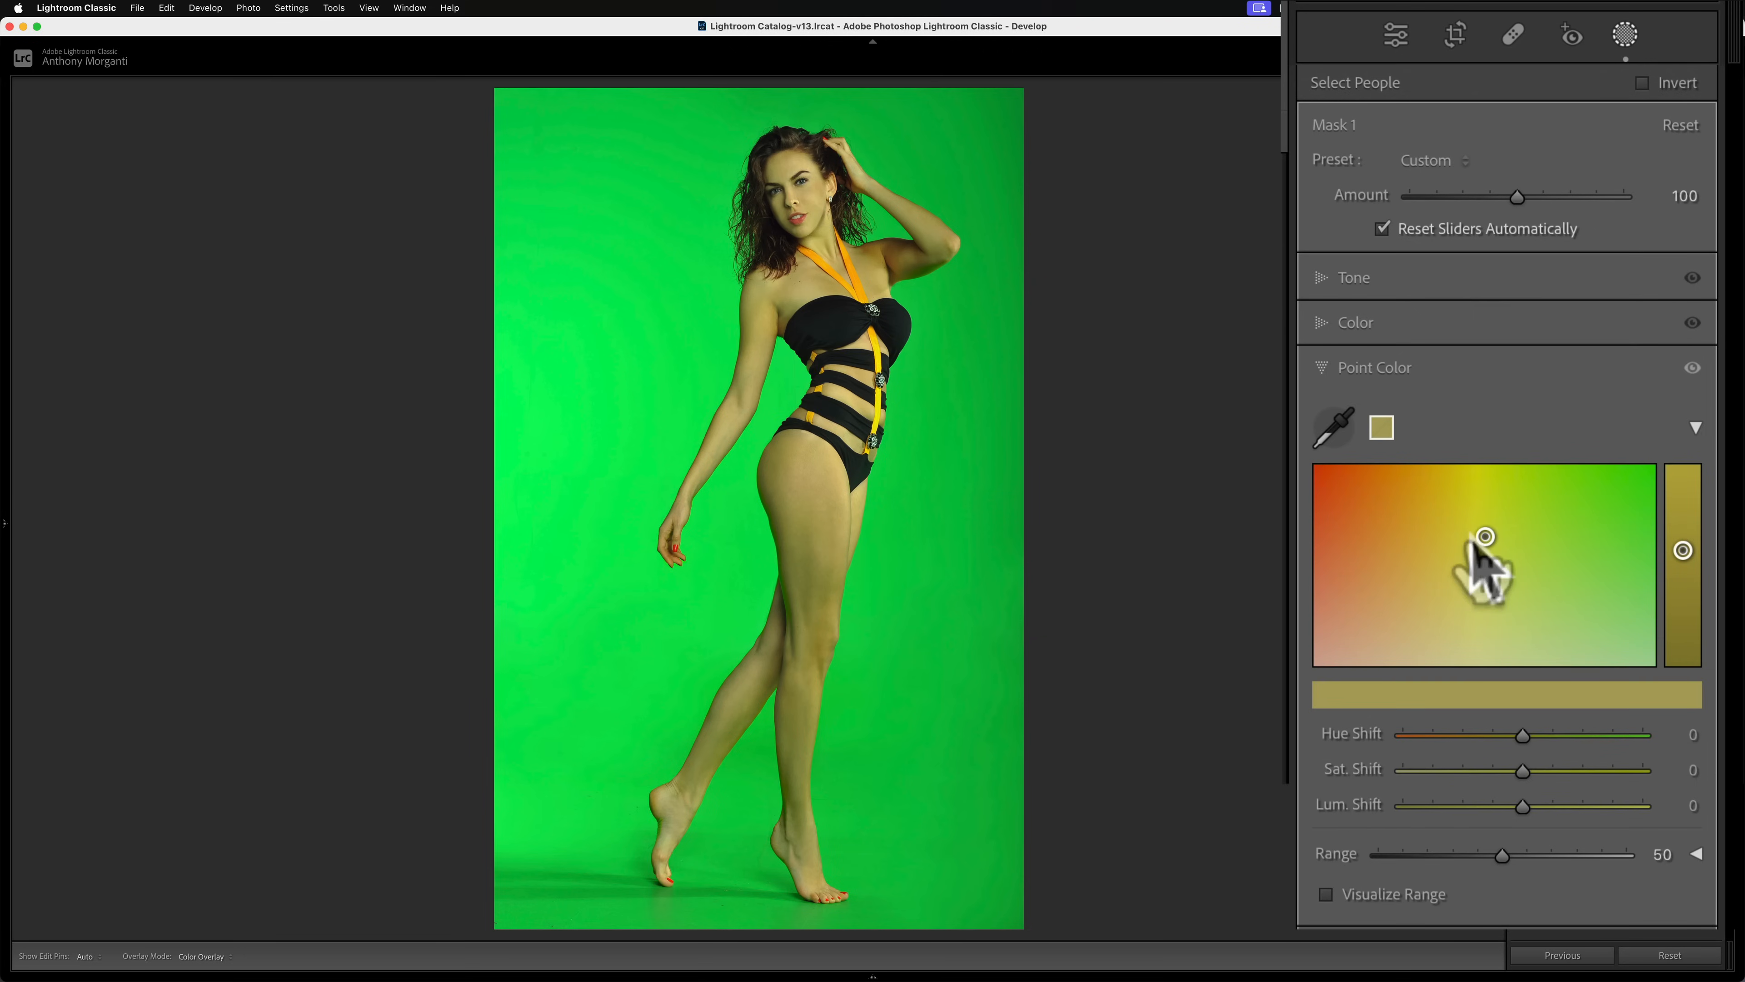
pyautogui.moveTo(1486, 536); pyautogui.dragTo(1406, 534)
pyautogui.moveTo(1520, 803); pyautogui.dragTo(1560, 803)
pyautogui.moveTo(1406, 535); pyautogui.dragTo(1345, 549)
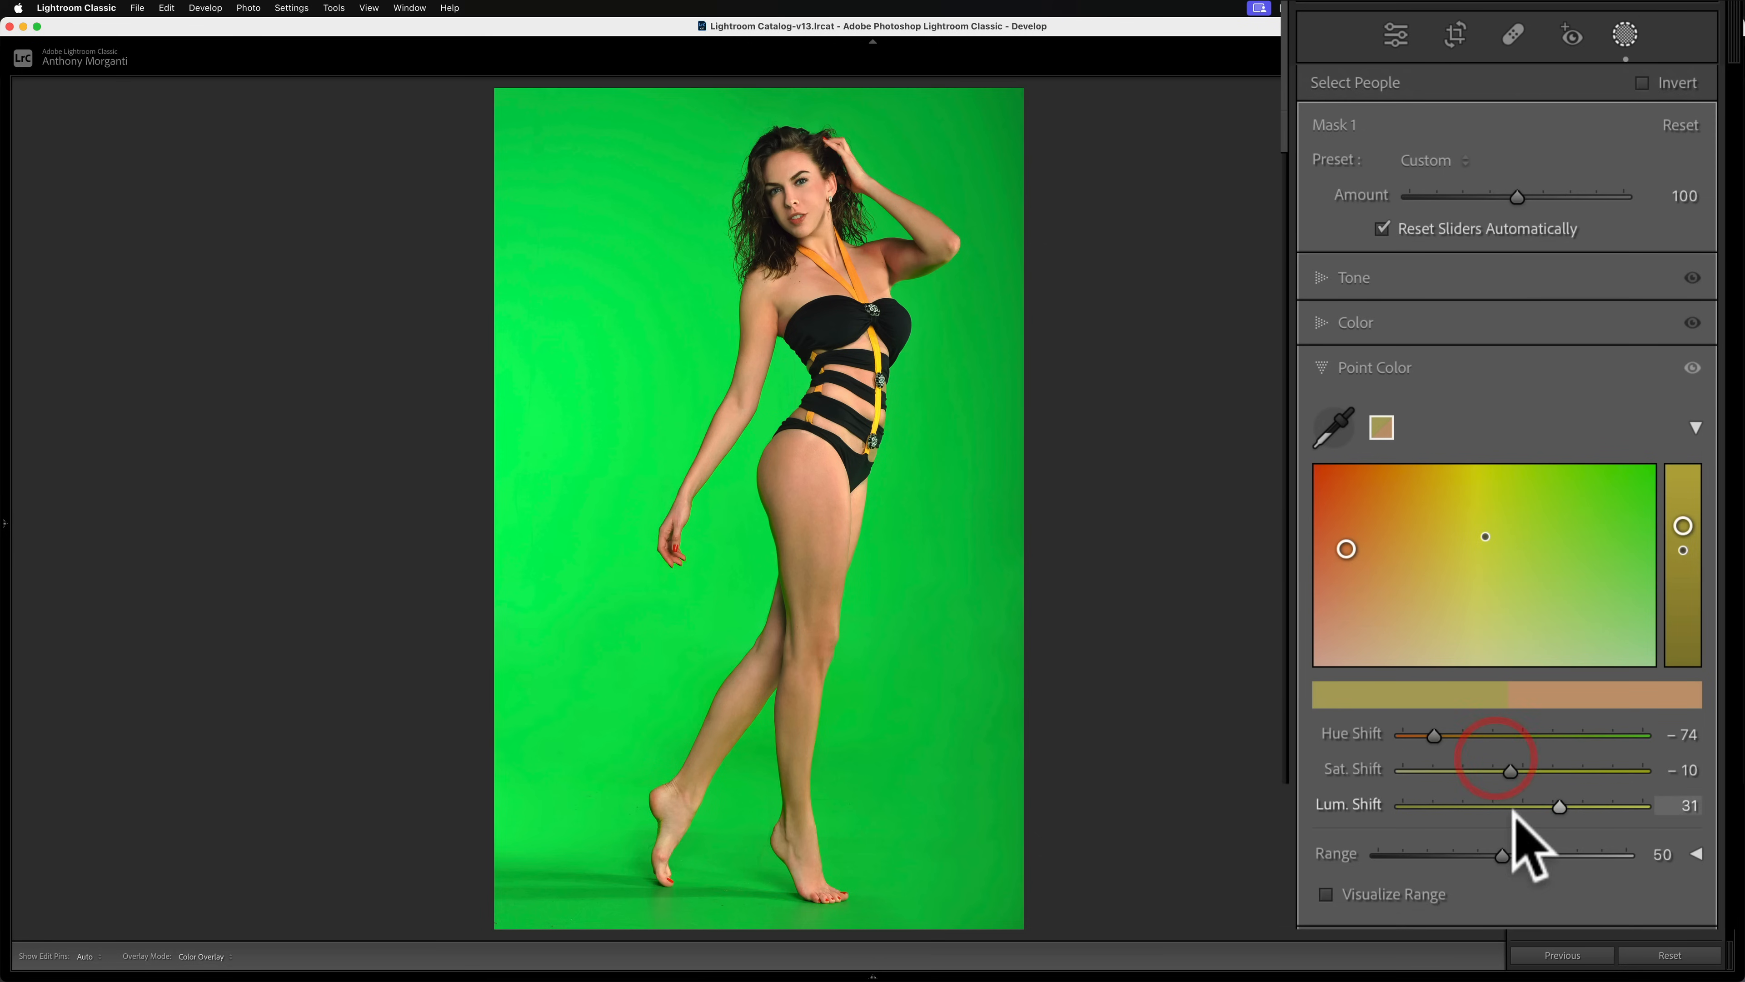
# Set the sampled skin color's range to 60 and check the affected areas using Visualize Range.
pyautogui.moveTo(1503, 854); pyautogui.dragTo(1628, 857)
pyautogui.moveTo(1460, 860); pyautogui.dragTo(1517, 846)
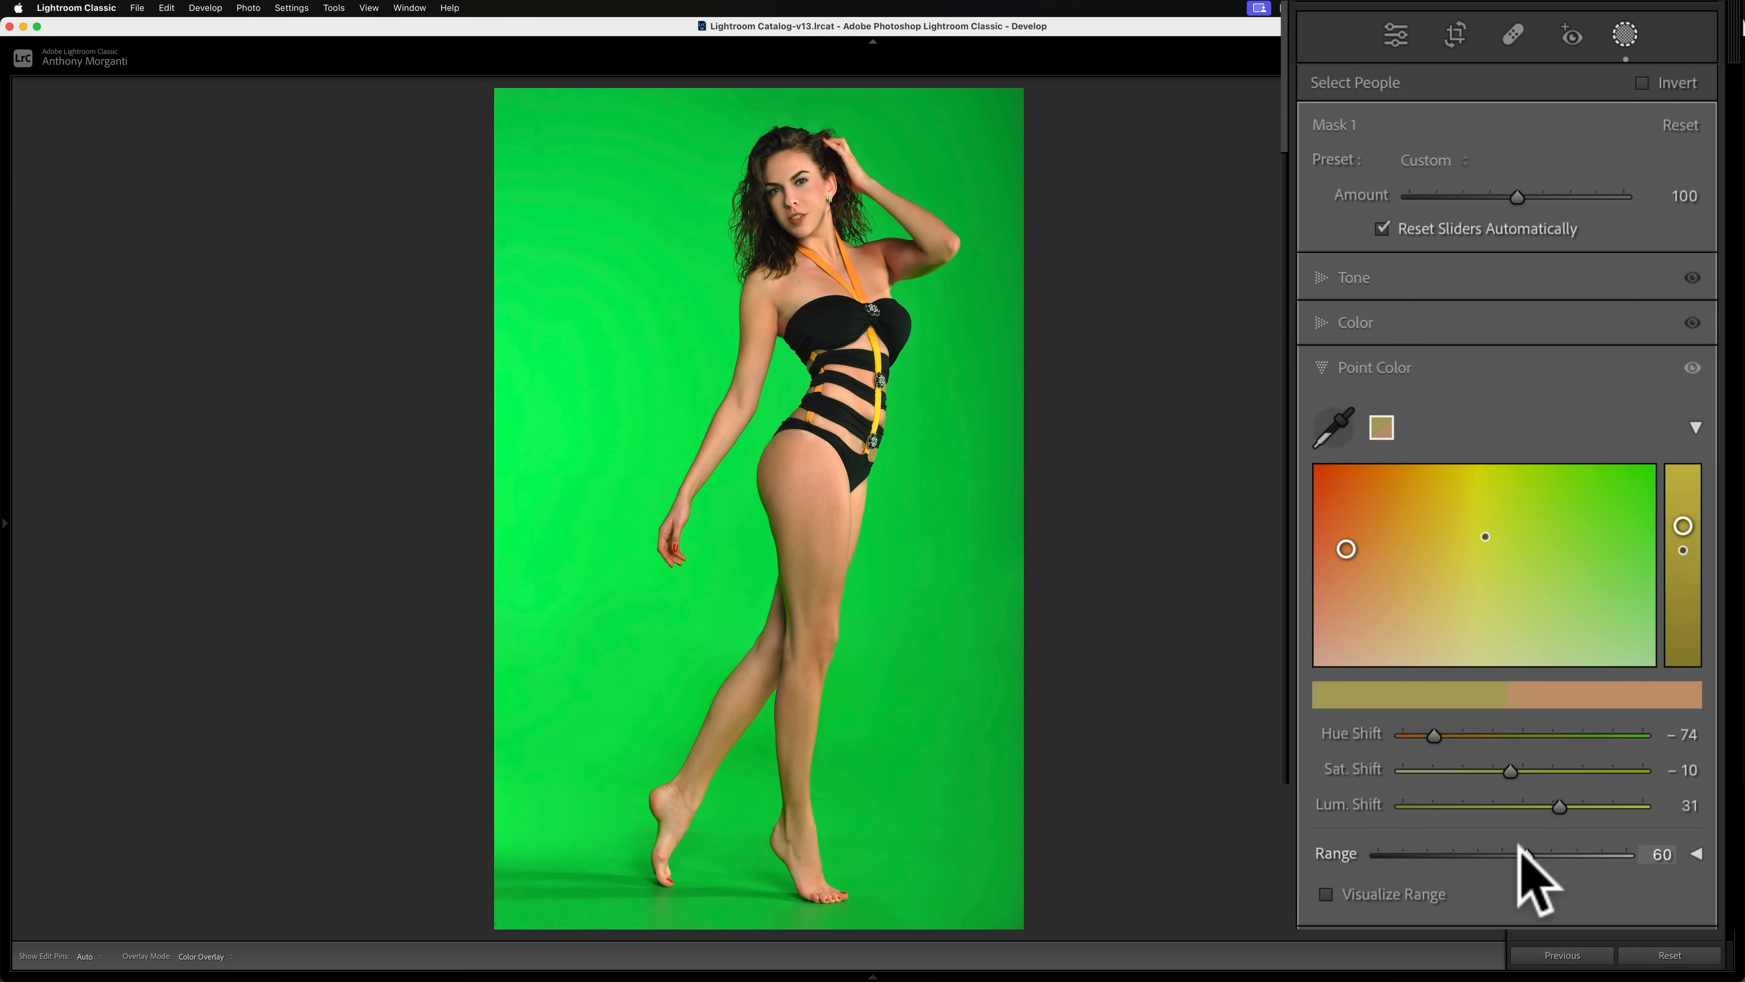
pyautogui.click(1327, 895)
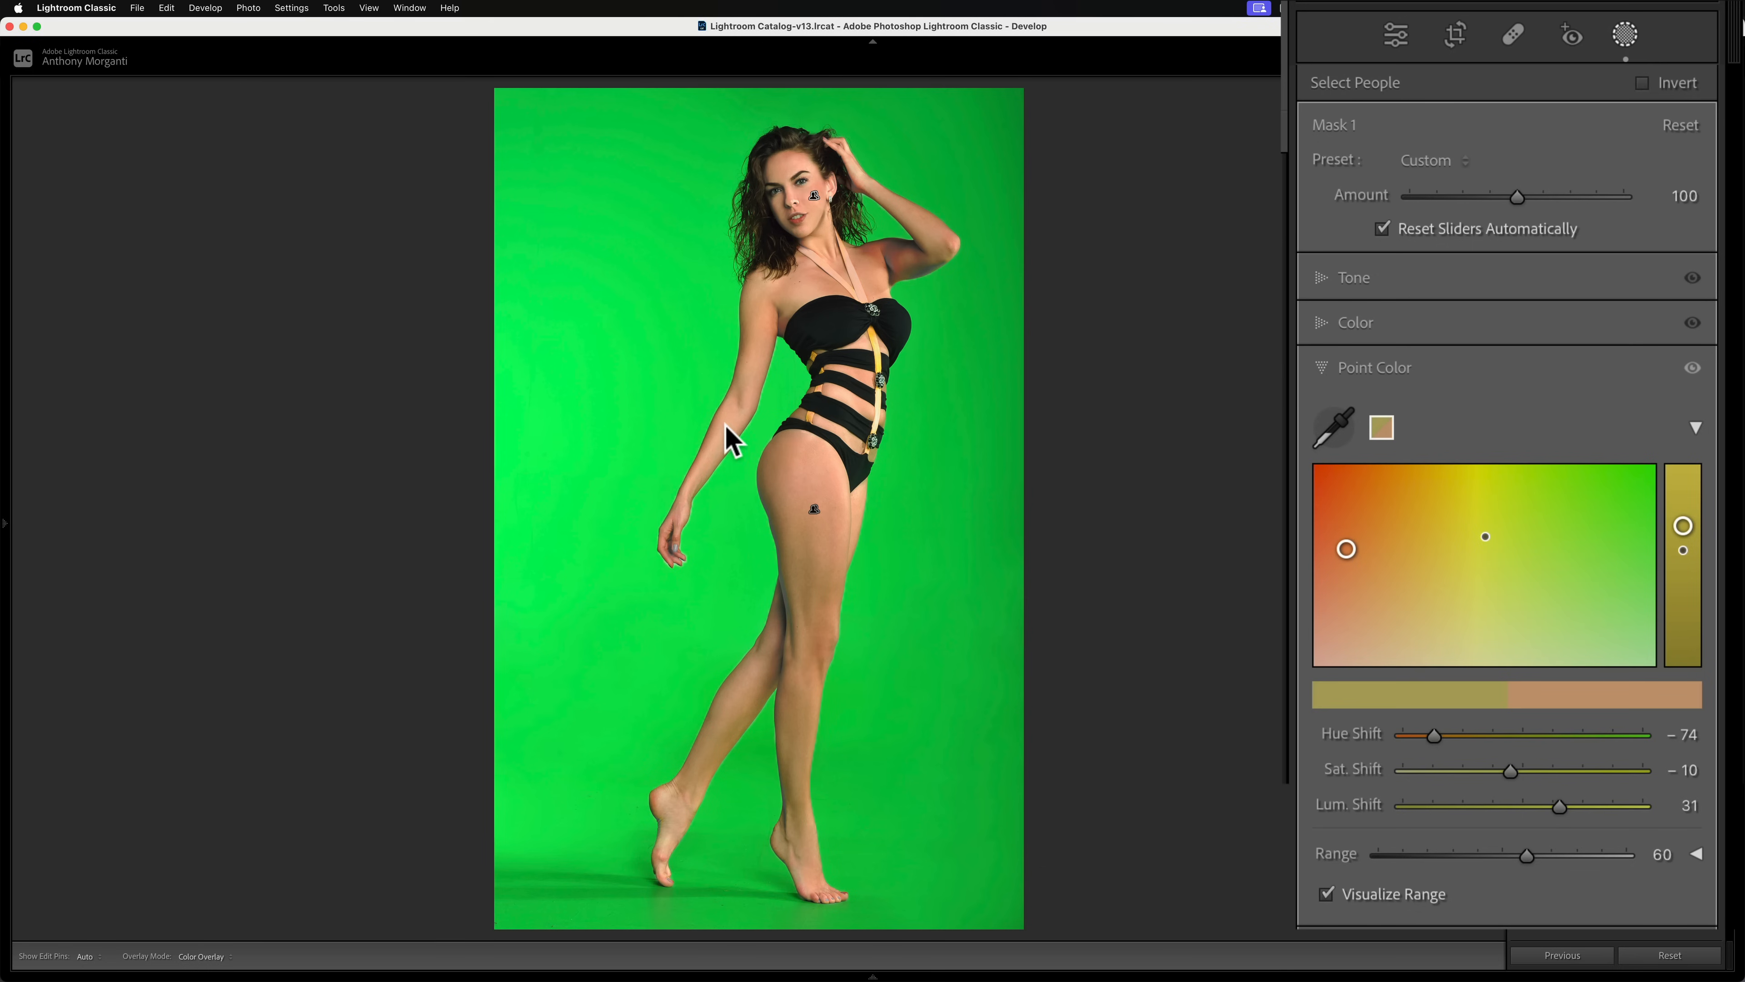
pyautogui.click(1325, 893)
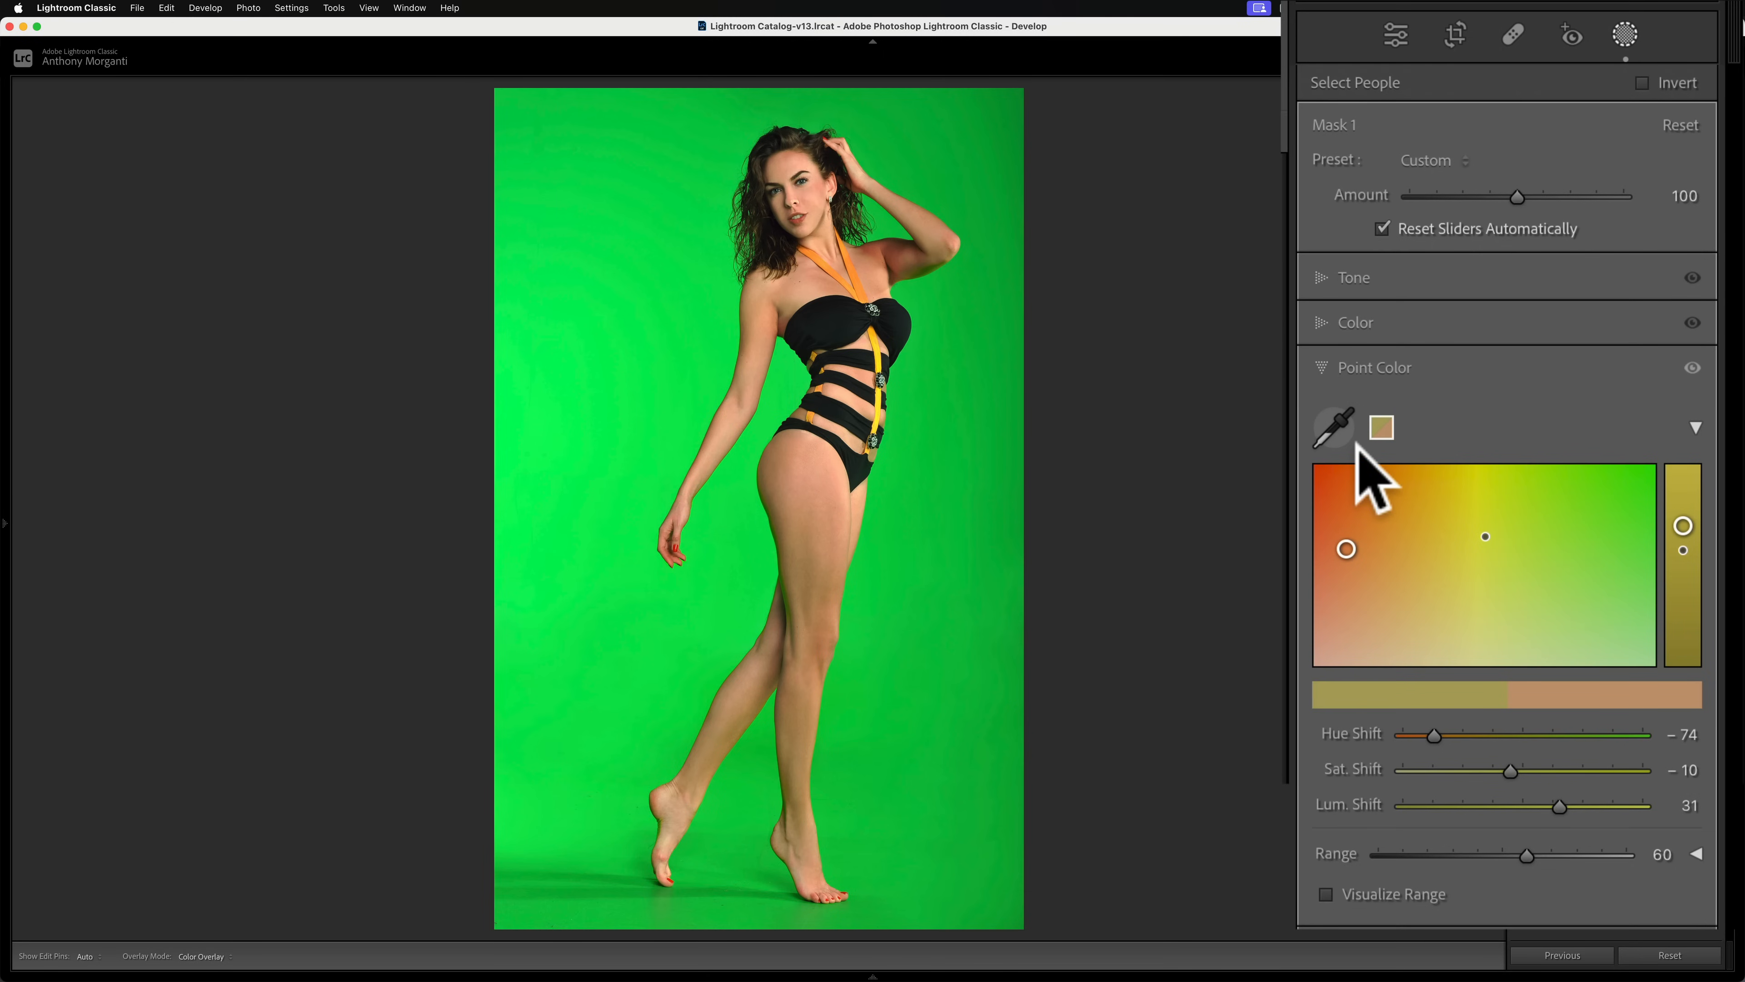
# Close masking and look over the global Color Mixer's saturation controls without changing them.
pyautogui.click(1319, 368)
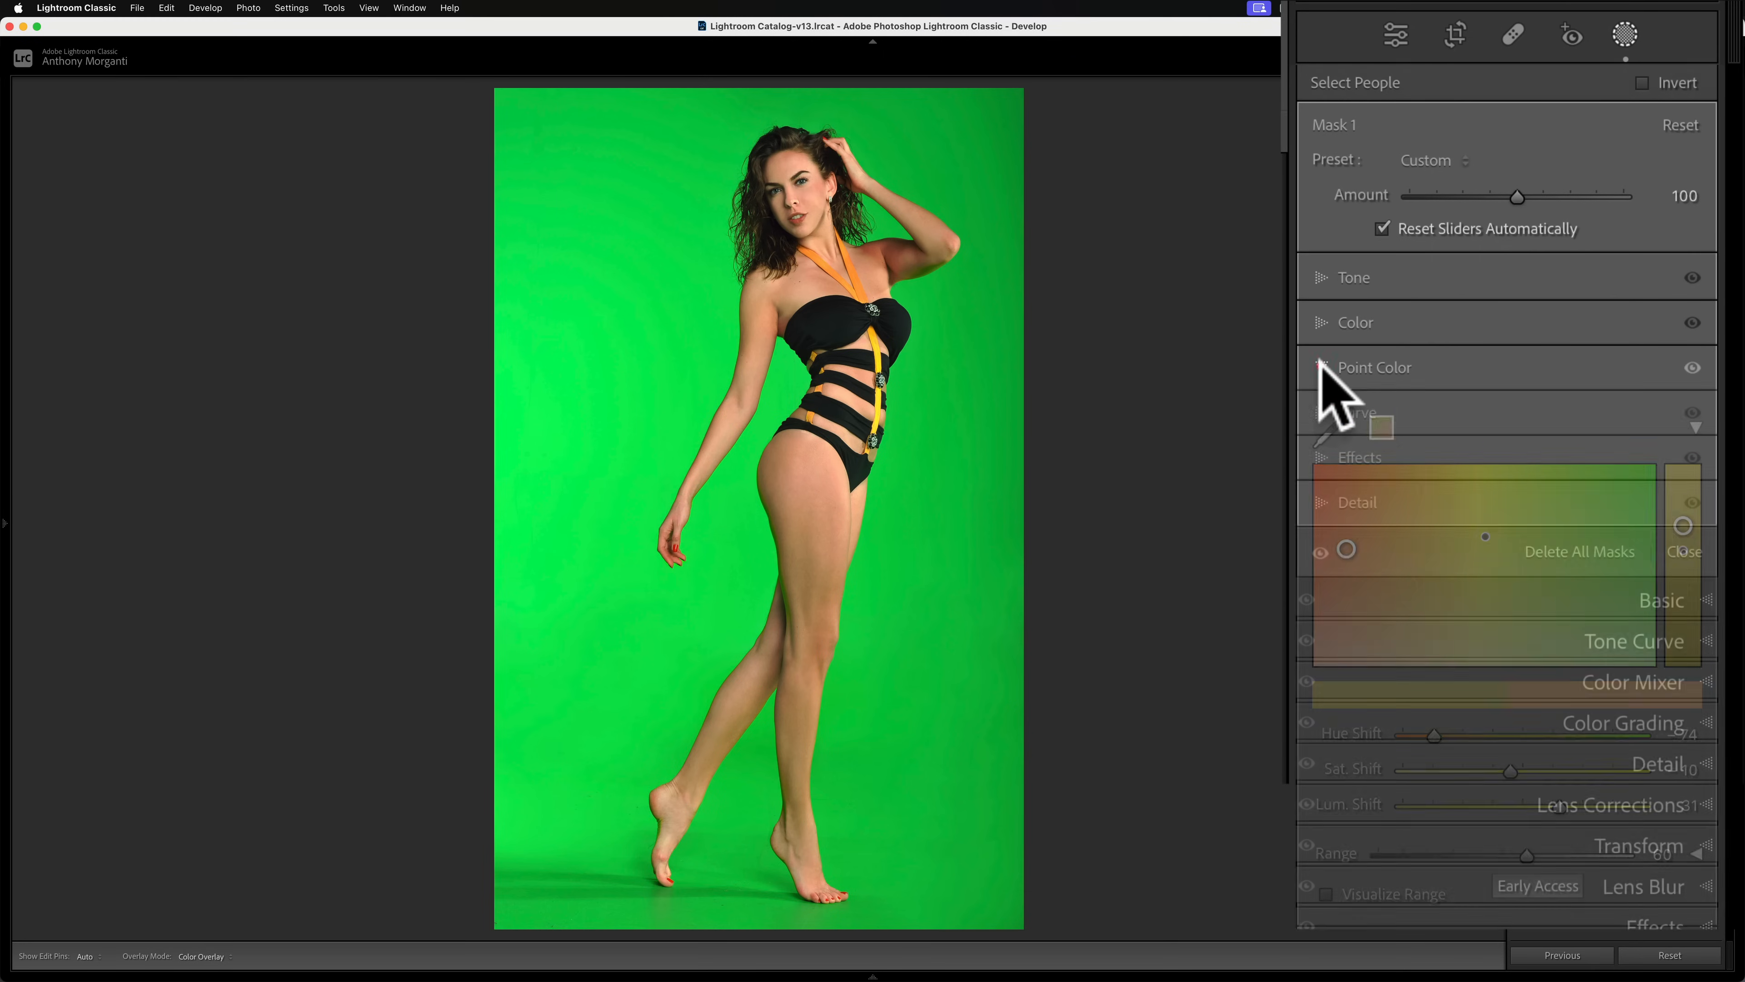
pyautogui.click(1621, 35)
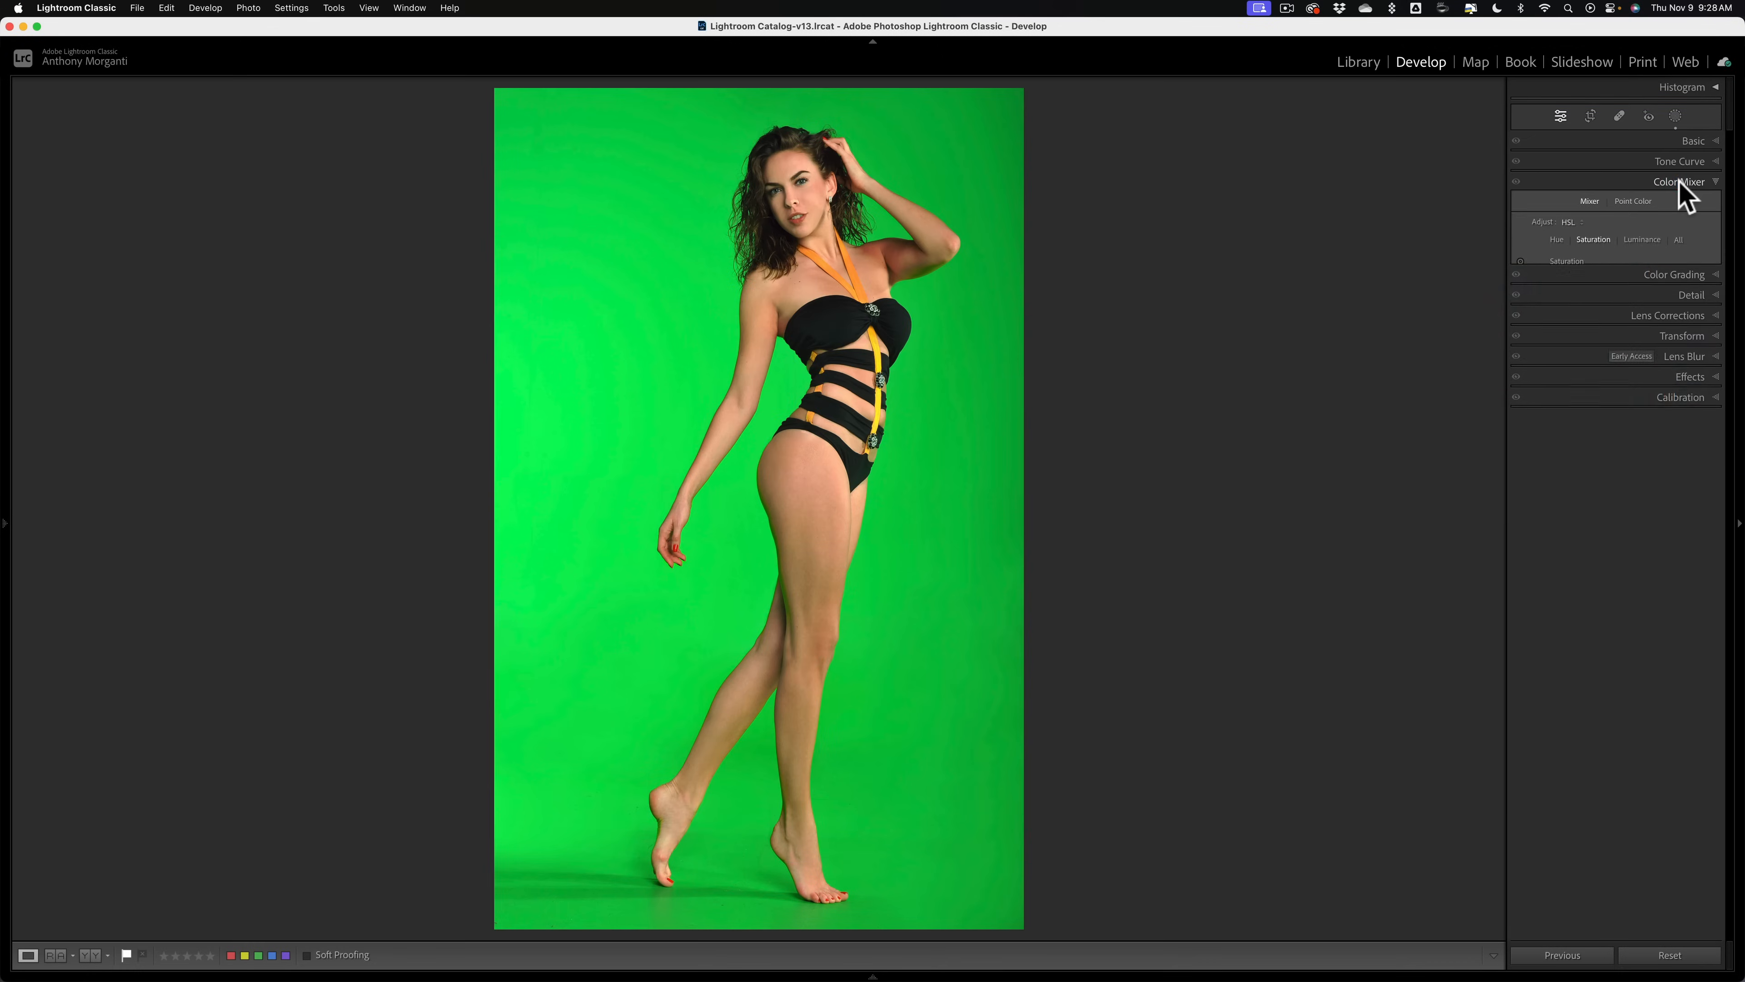
pyautogui.click(1678, 183)
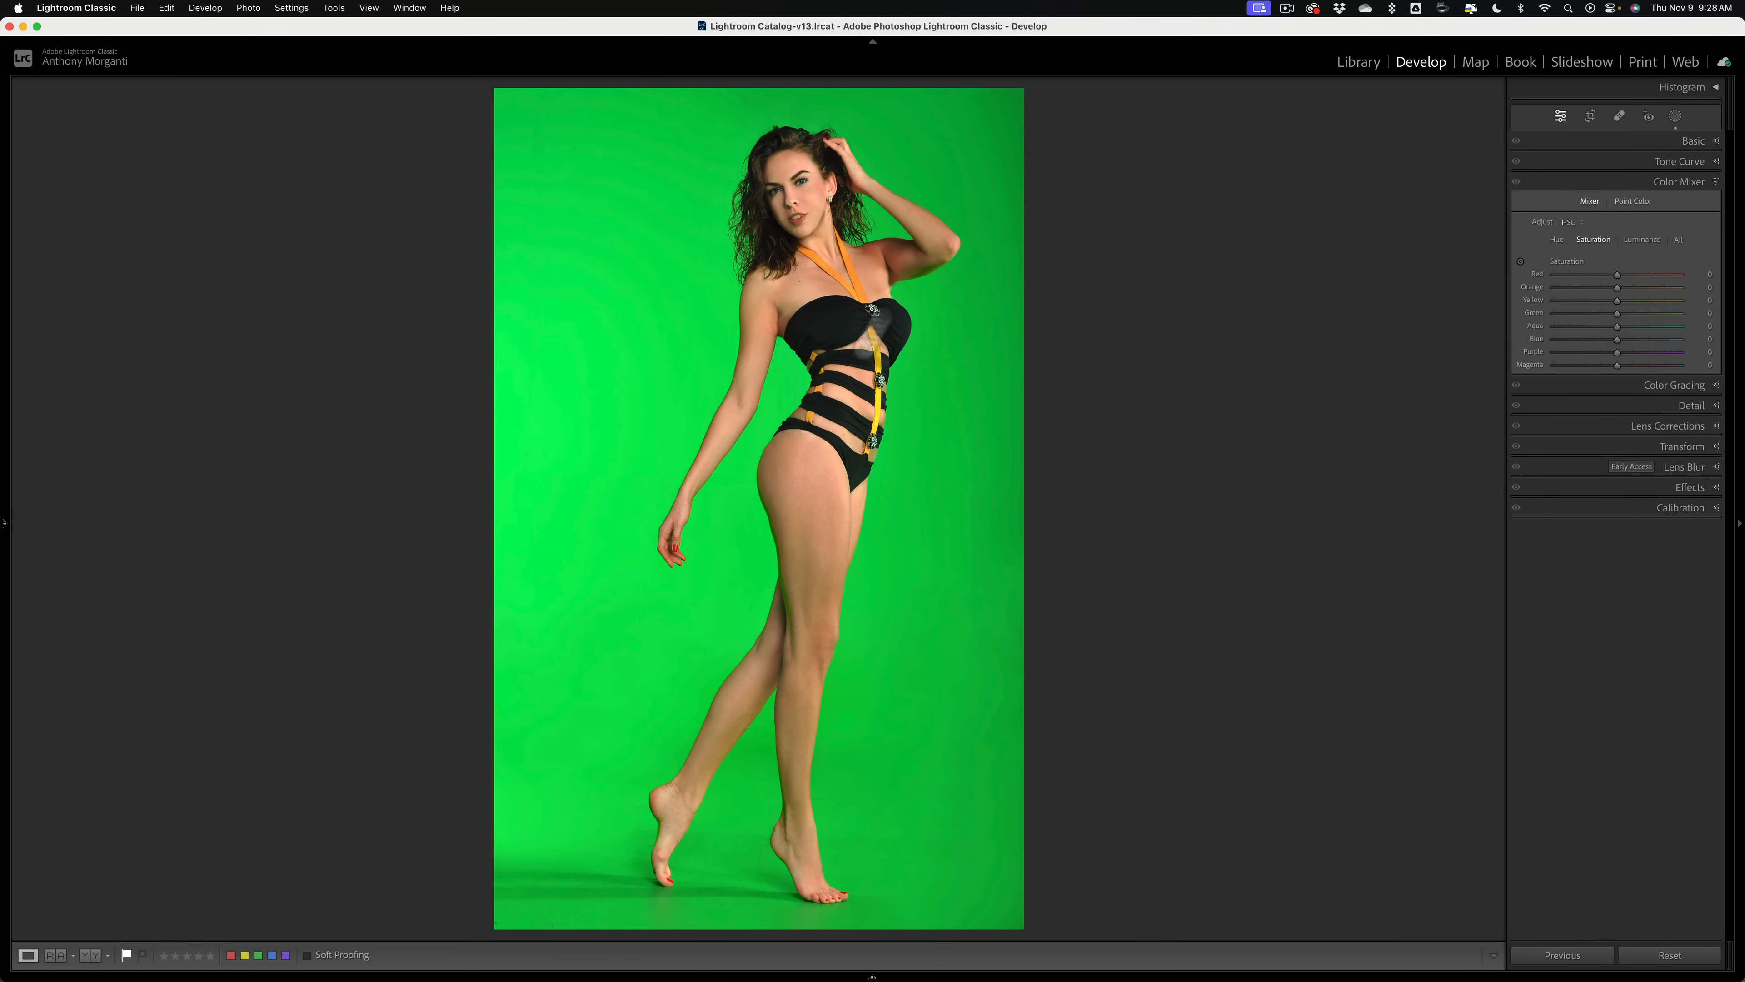
pyautogui.click(1674, 185)
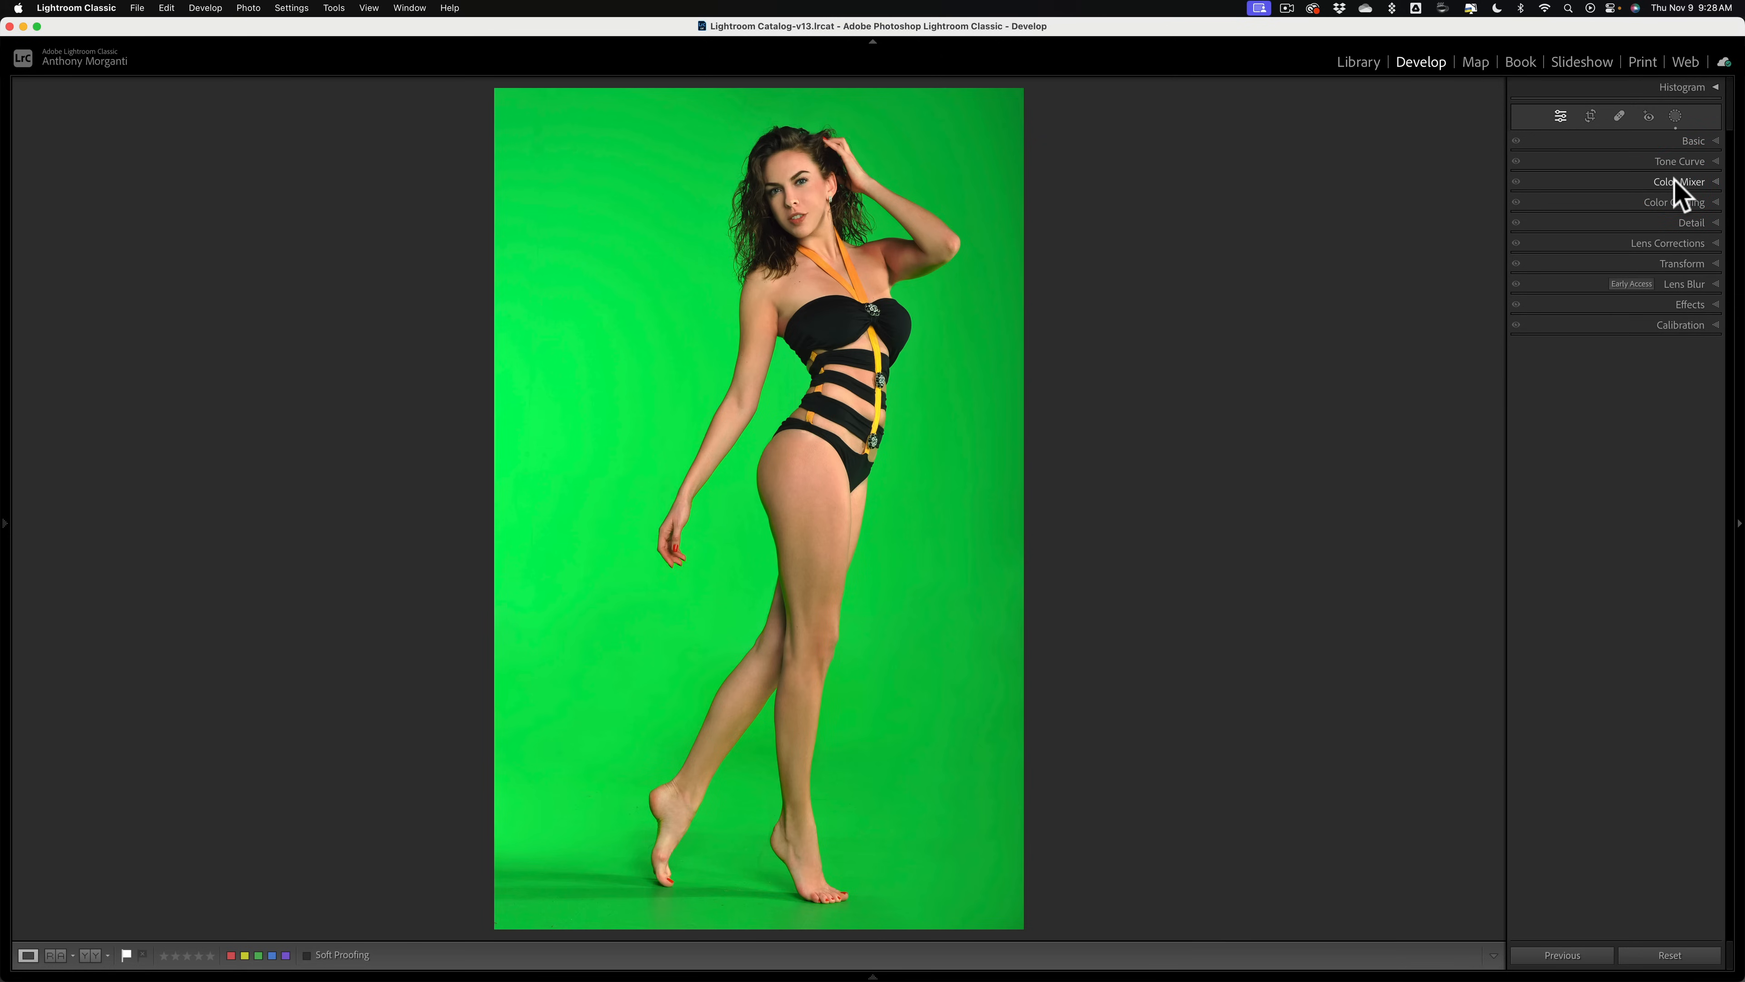